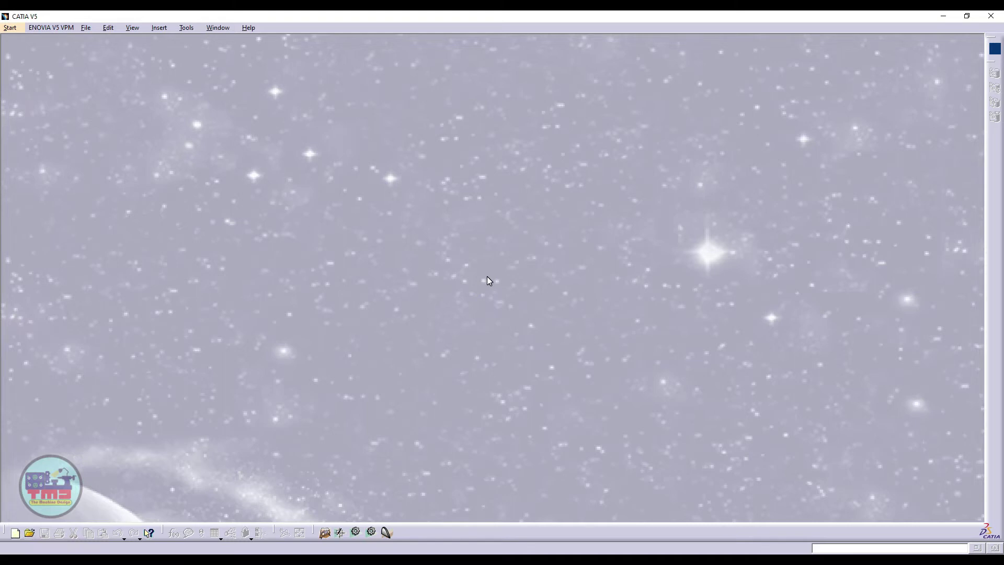
Start a new part in the Generative Shape Design workbench from the Start menu.
{"action": "left_click", "coordinate": [10, 28]}
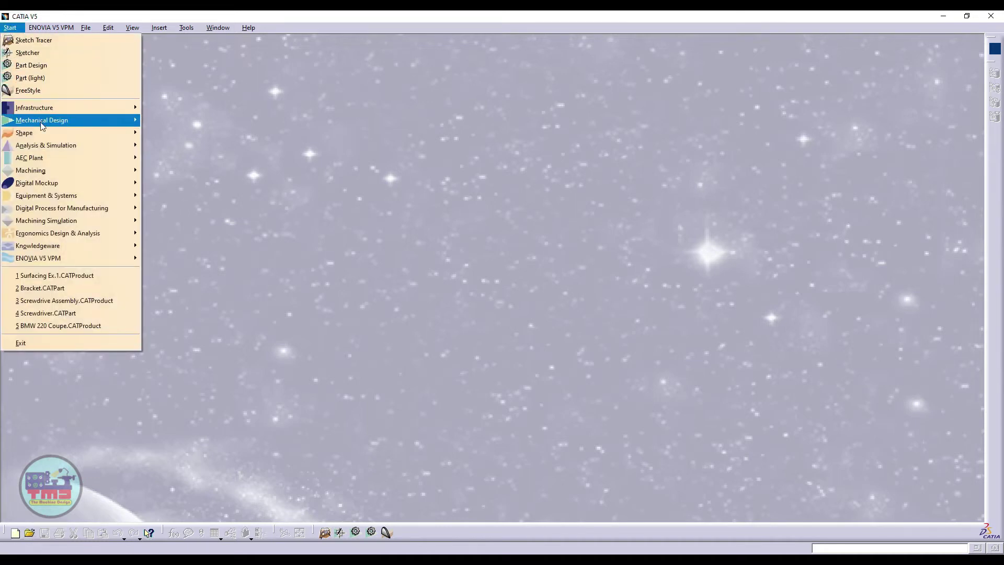
{"action": "mouse_move", "coordinate": [42, 133]}
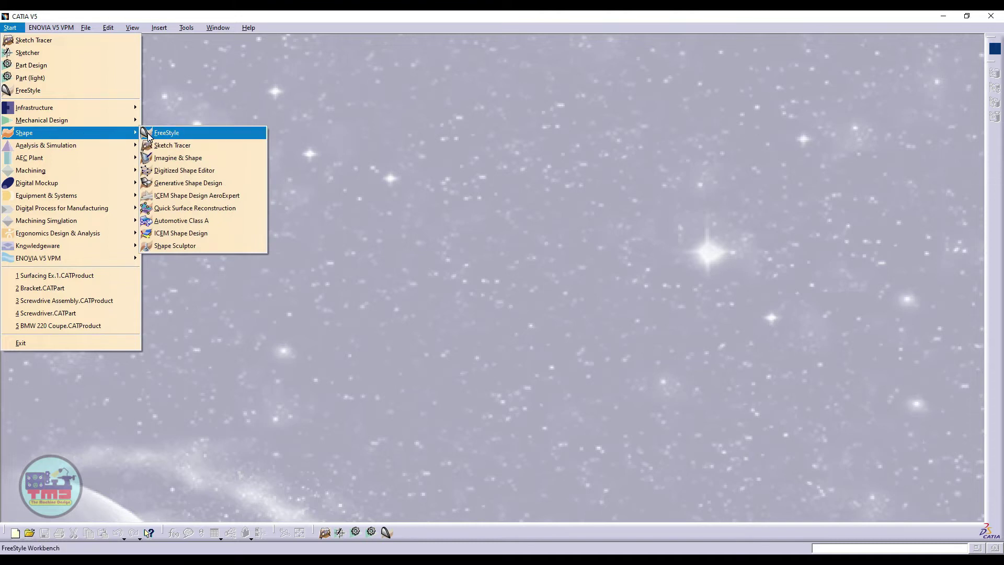
{"action": "left_click", "coordinate": [178, 183]}
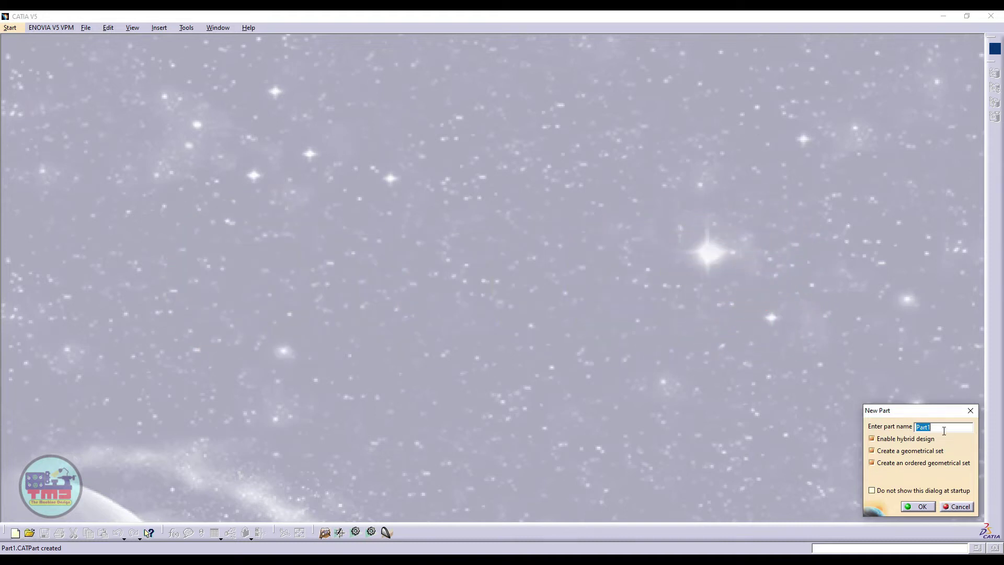
Rename Part1 to 'Suraface Extrude' and confirm to create the part.
{"action": "double_click", "coordinate": [943, 427]}
{"action": "type", "text": "E"}
{"action": "type", "text": "Suraf"}
{"action": "key", "text": "BackSpace"}
{"action": "type", "text": "face Extrude"}
{"action": "left_click", "coordinate": [918, 506]}
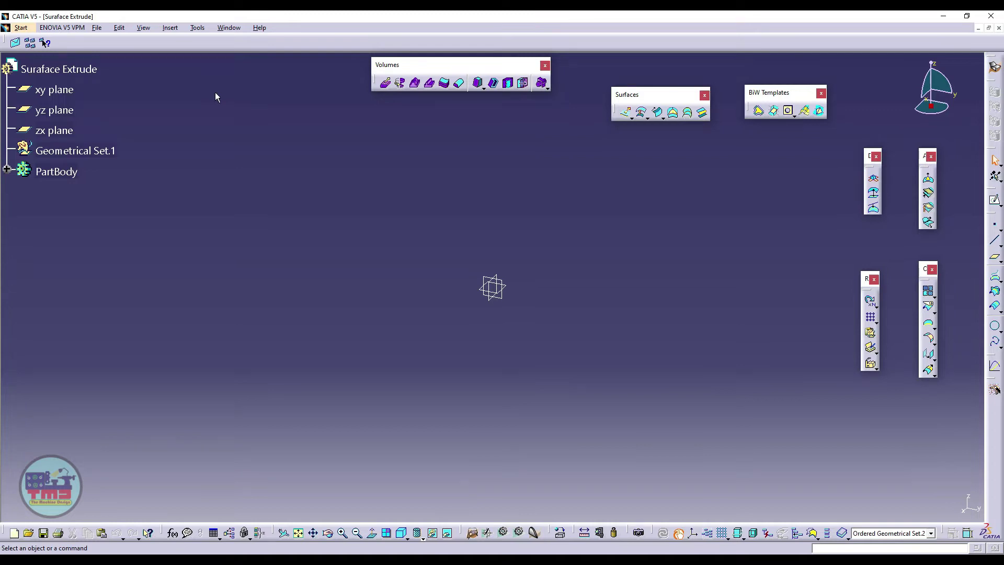
{"action": "left_click", "coordinate": [170, 29]}
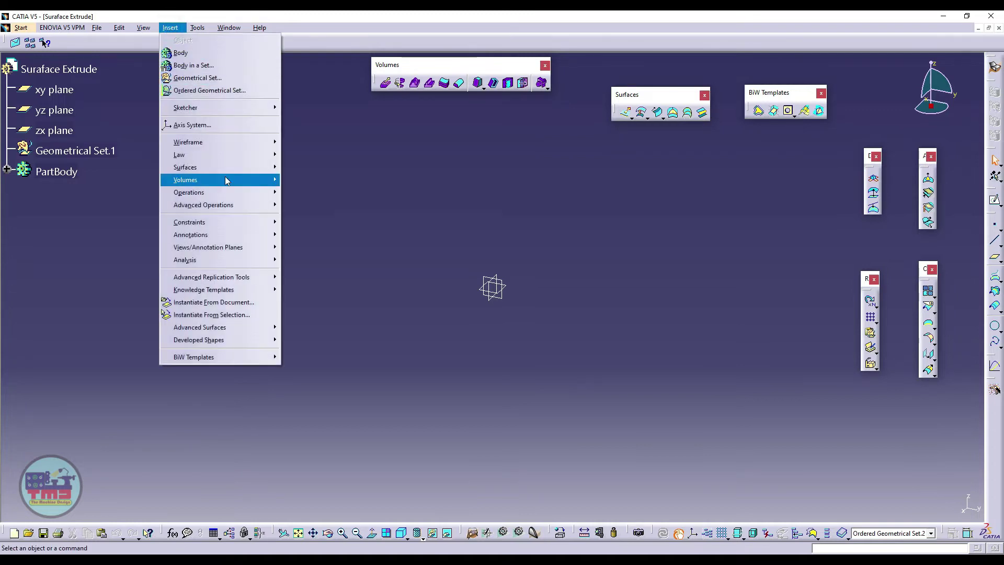
{"action": "mouse_move", "coordinate": [224, 168]}
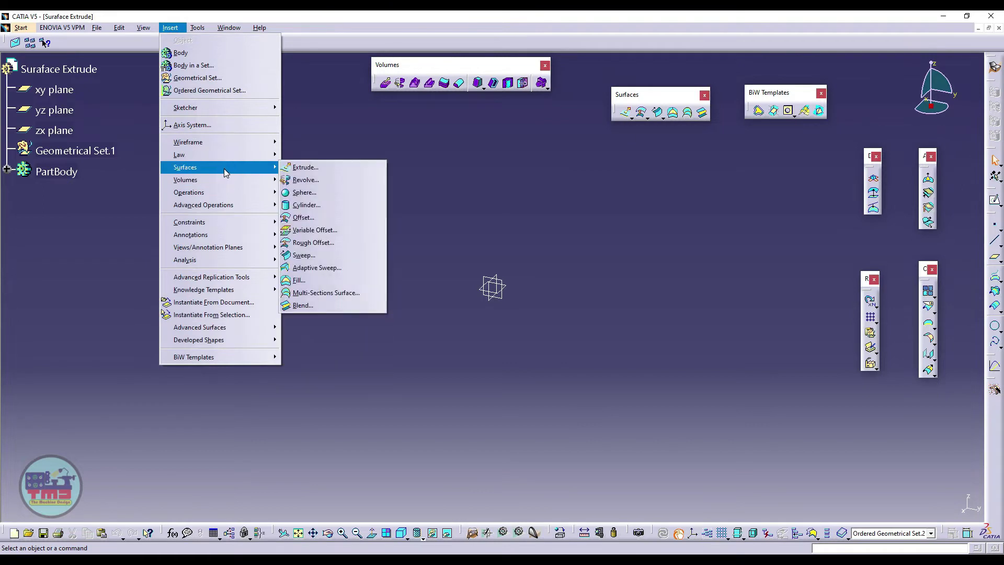
{"action": "left_click", "coordinate": [317, 167]}
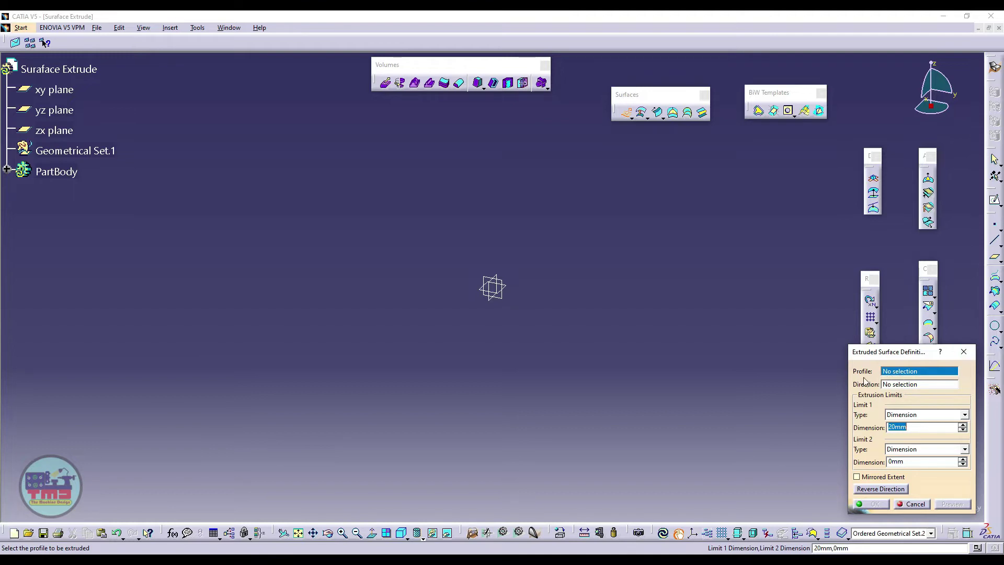
{"action": "right_click", "coordinate": [916, 372]}
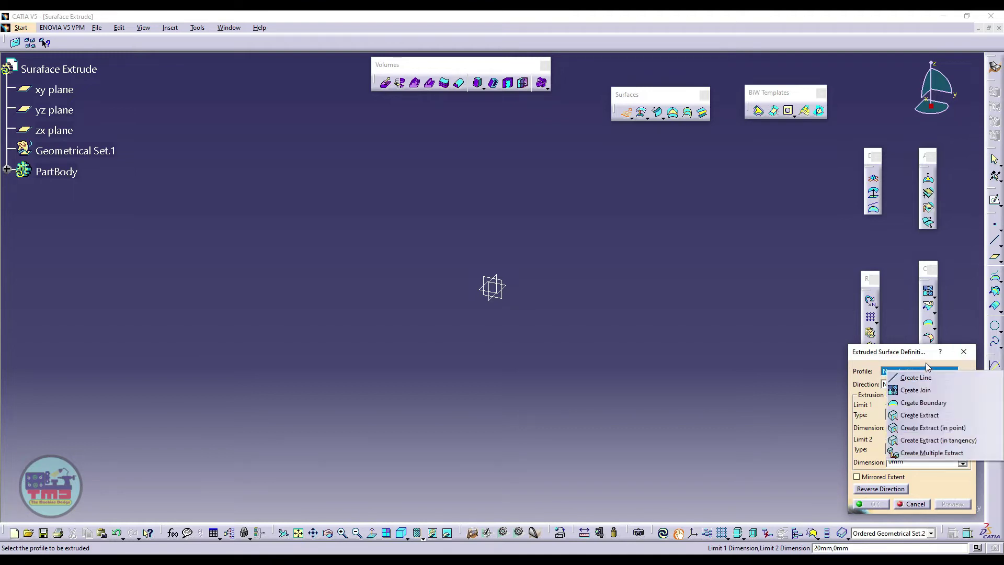
{"action": "left_click", "coordinate": [894, 356]}
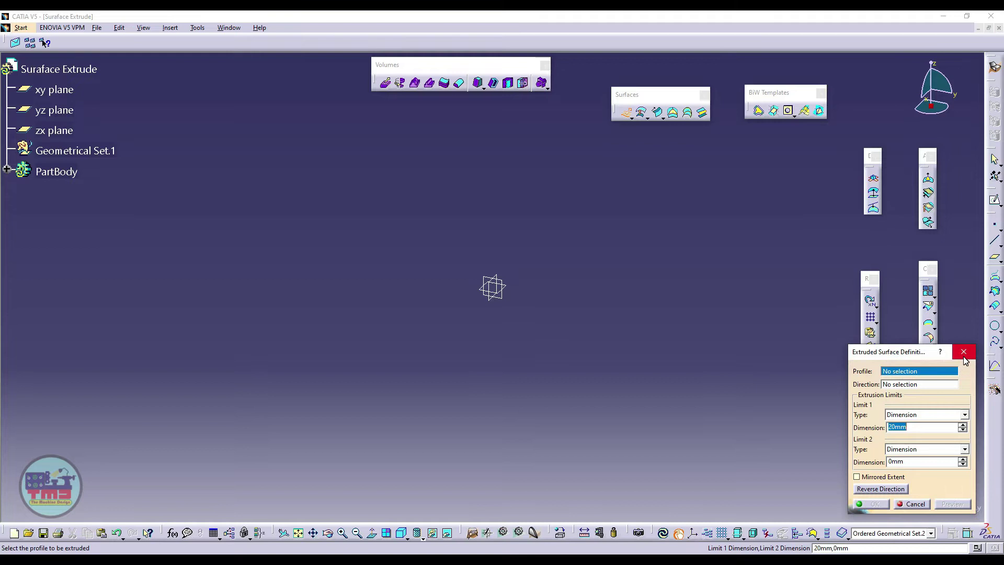
{"action": "left_click", "coordinate": [964, 352]}
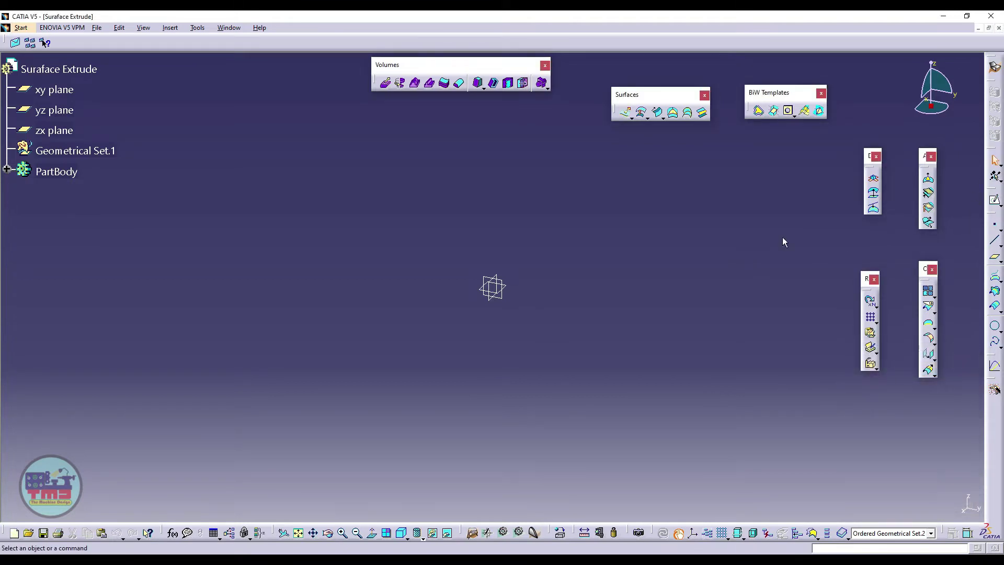
Insert a new sketch and place it on the reference plane.
{"action": "left_click", "coordinate": [170, 28]}
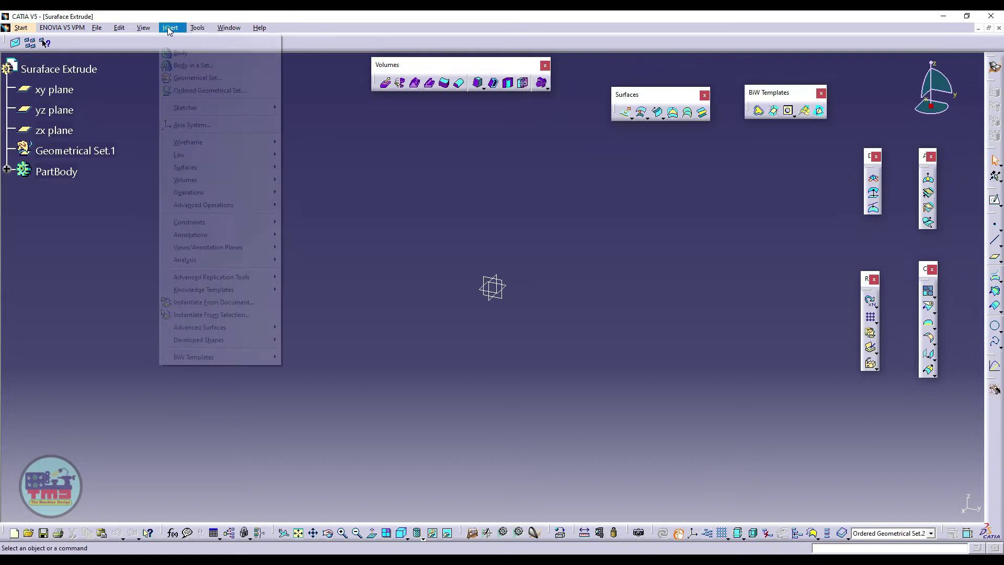
{"action": "mouse_move", "coordinate": [218, 105]}
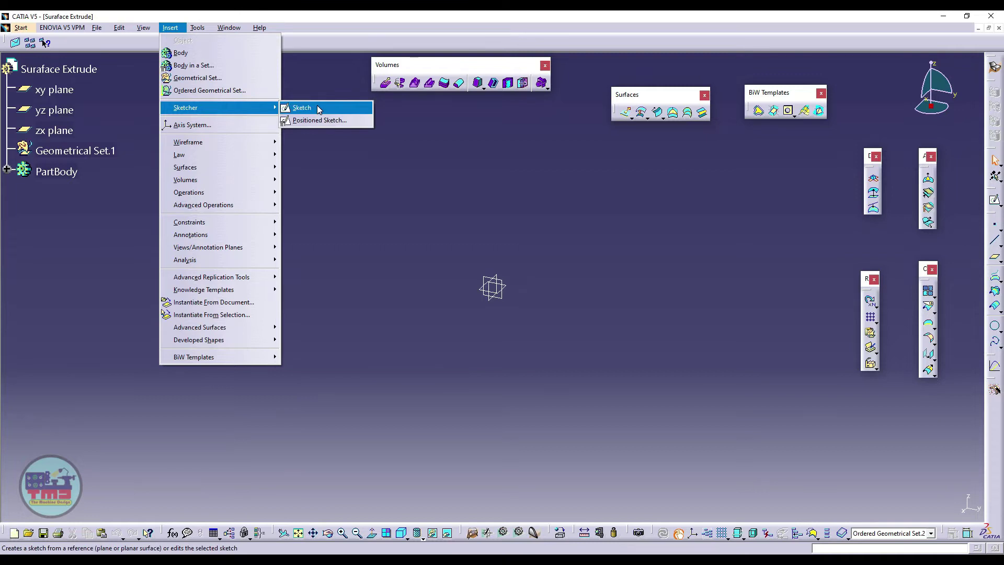
{"action": "left_click", "coordinate": [588, 176]}
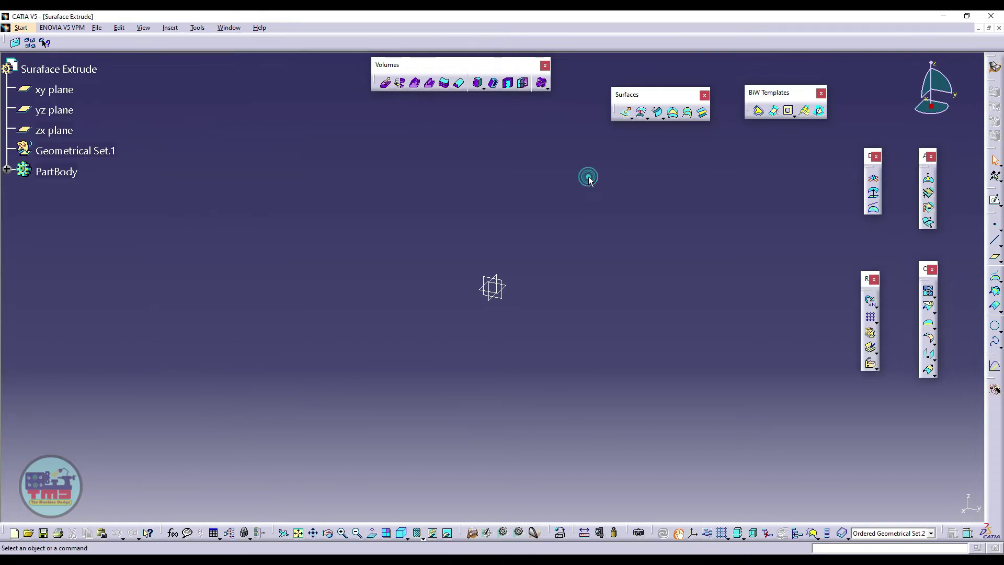
{"action": "left_click", "coordinate": [997, 205]}
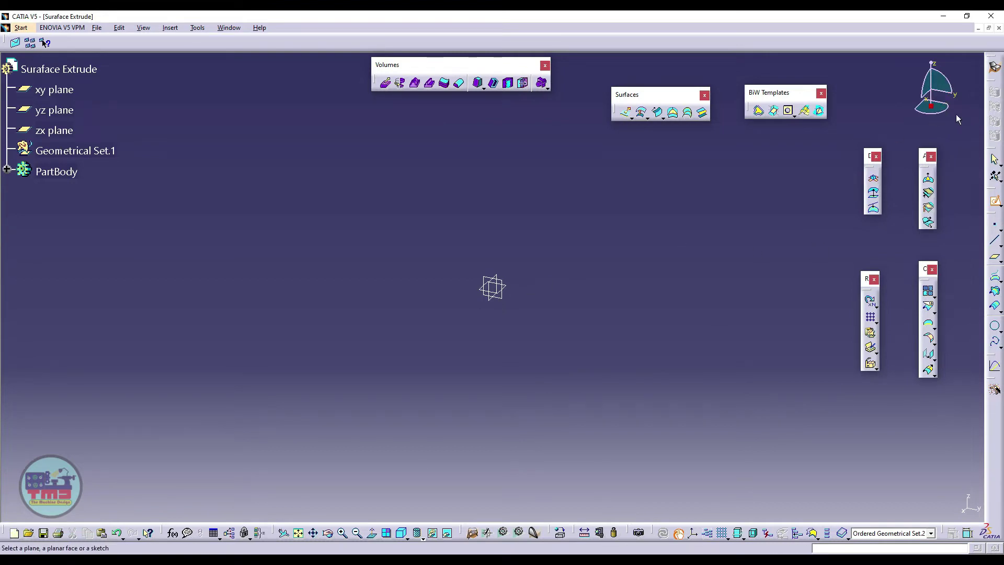
{"action": "left_click", "coordinate": [501, 287]}
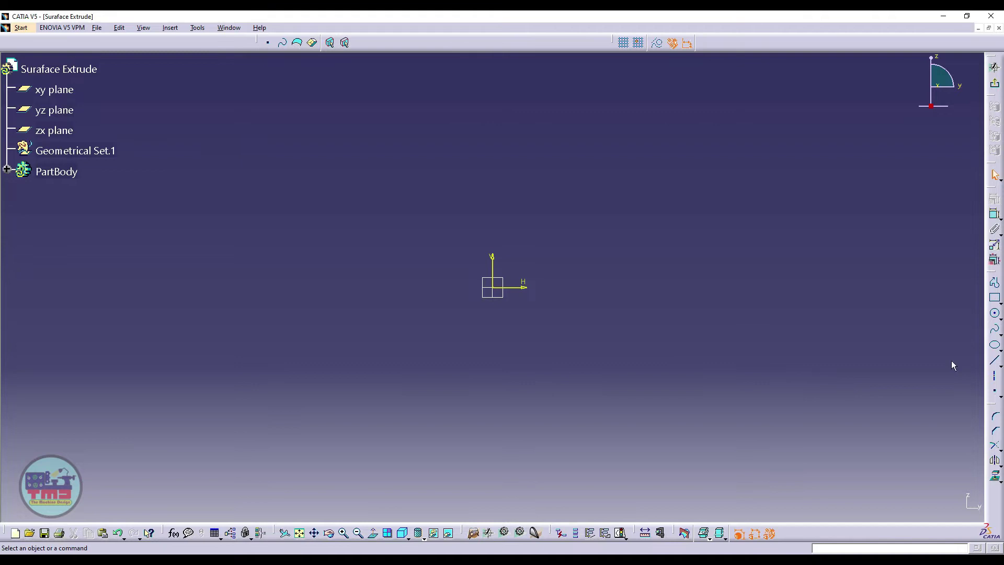
Draw a single horizontal line just above the origin with the Line tool.
{"action": "left_click", "coordinate": [995, 360]}
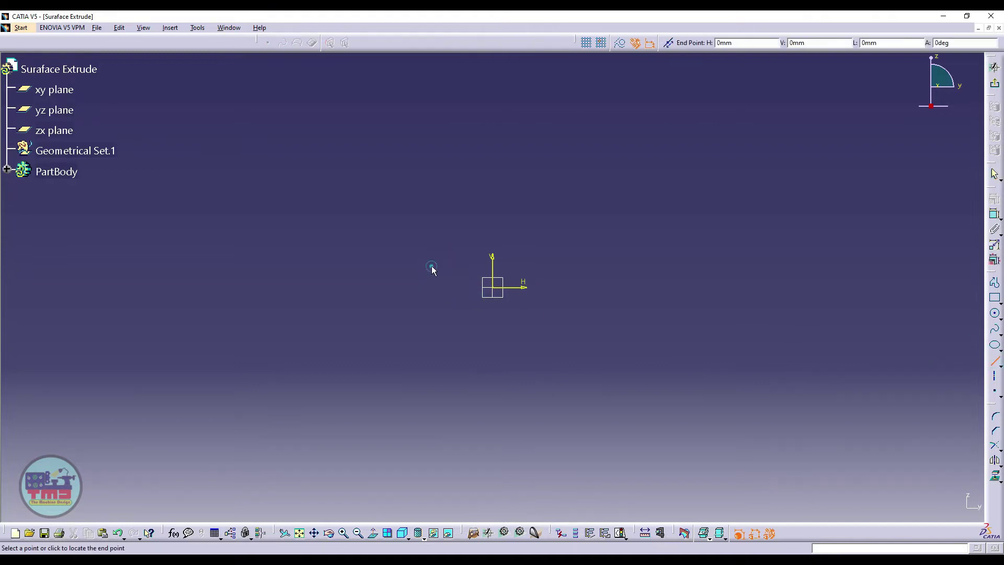
{"action": "left_click", "coordinate": [594, 265]}
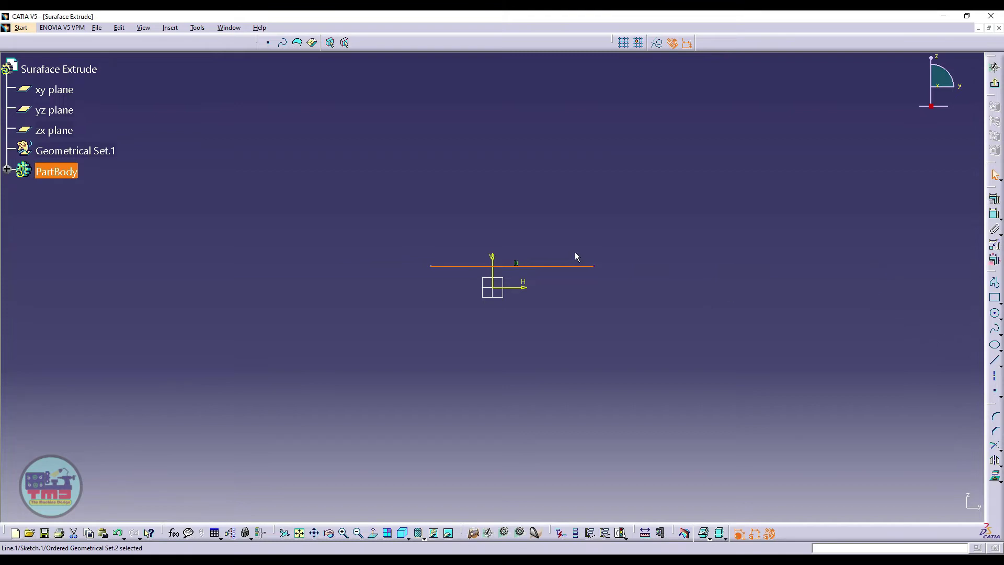
{"action": "left_click", "coordinate": [647, 233]}
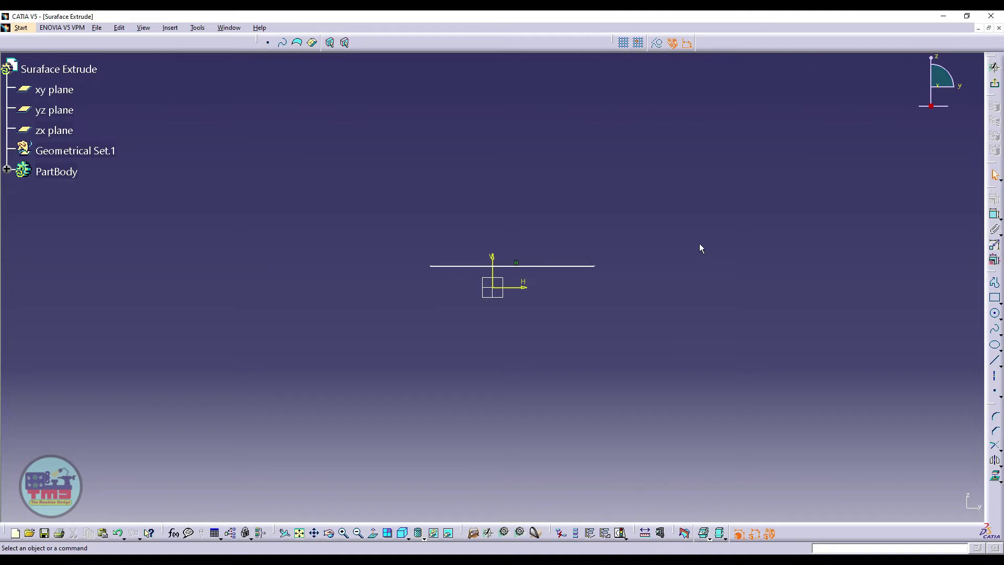
Constrain the line 20 mm from the H axis.
{"action": "left_click_drag", "start_coordinate": [529, 266], "coordinate": [513, 256]}
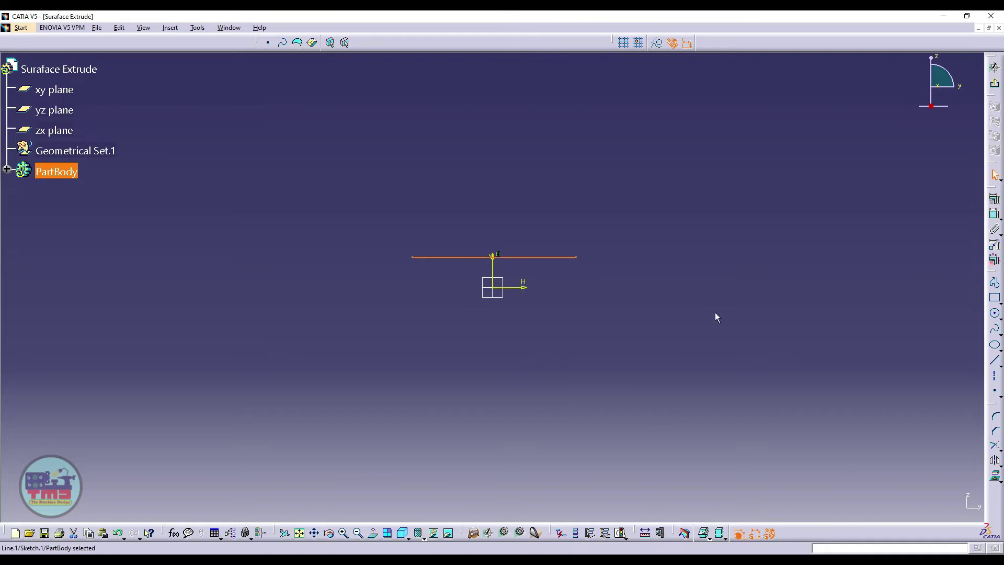
{"action": "left_click", "coordinate": [715, 285]}
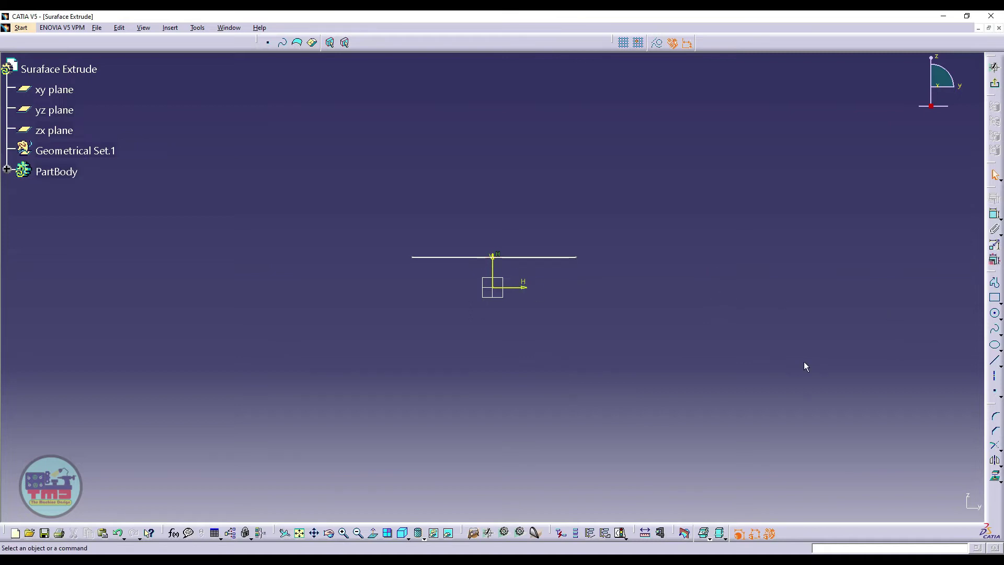
{"action": "left_click", "coordinate": [520, 257]}
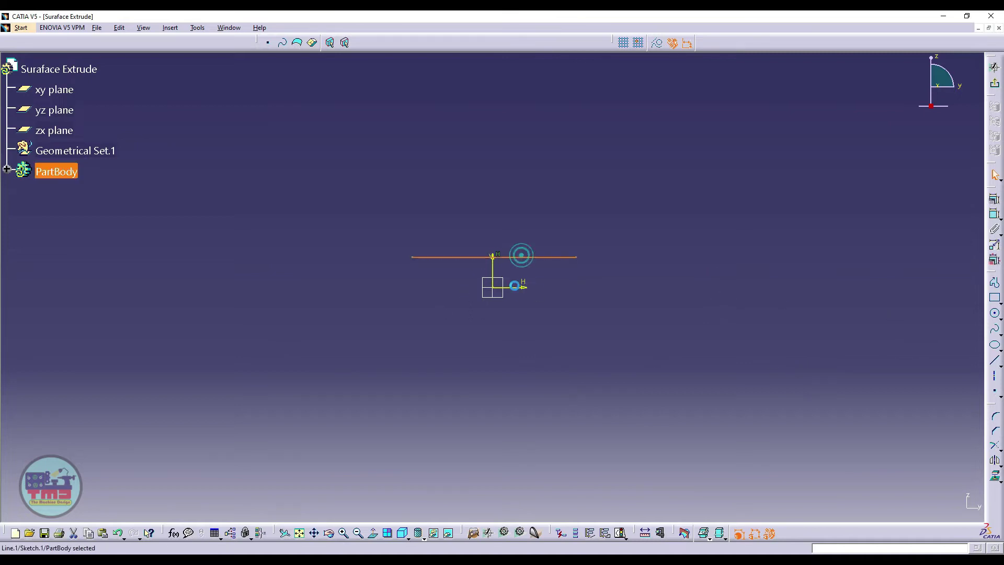
{"action": "left_click", "coordinate": [521, 288], "text": "ctrl"}
{"action": "left_click", "coordinate": [995, 215]}
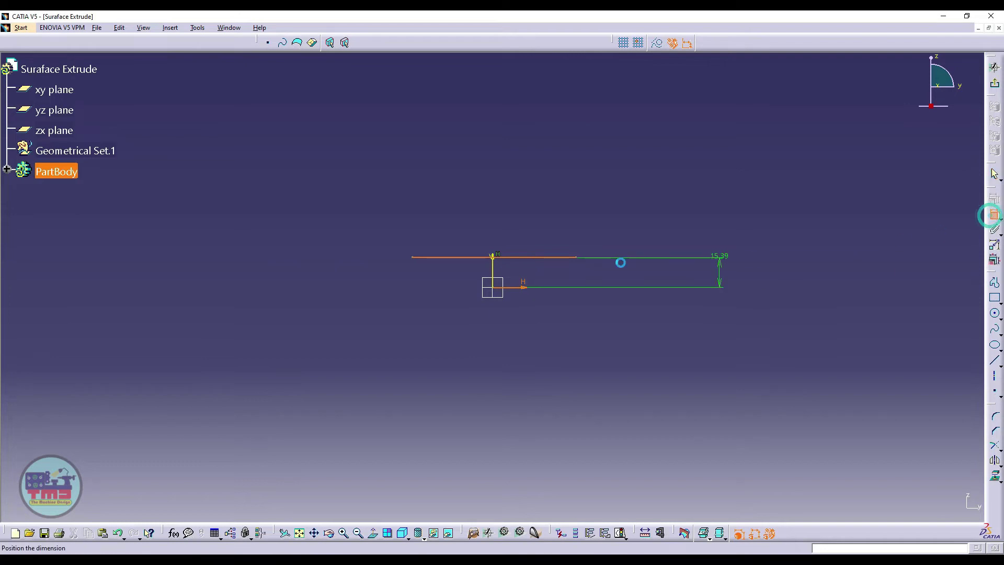
{"action": "left_click", "coordinate": [622, 273]}
{"action": "double_click", "coordinate": [625, 276]}
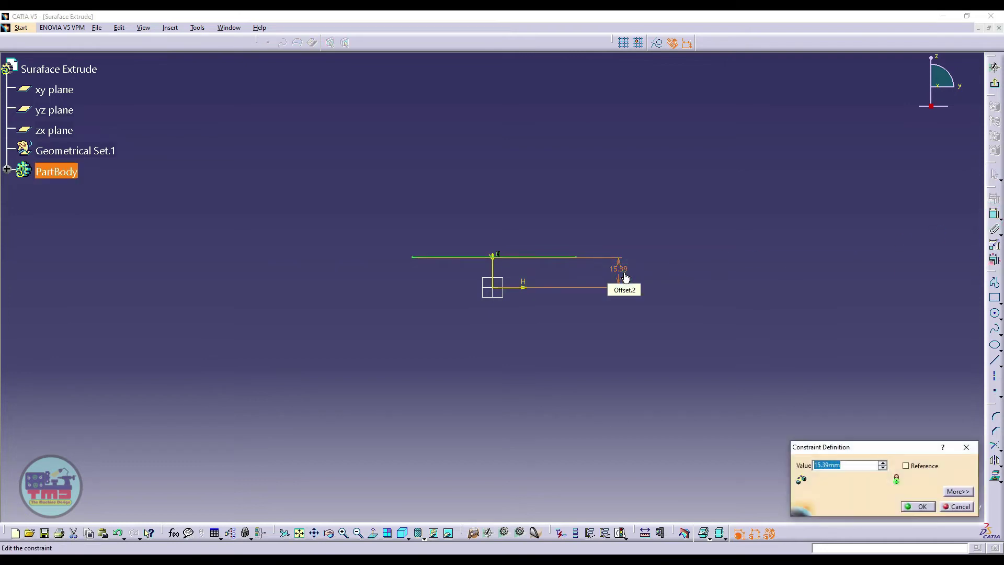
{"action": "type", "text": "20"}
{"action": "key", "text": "Return"}
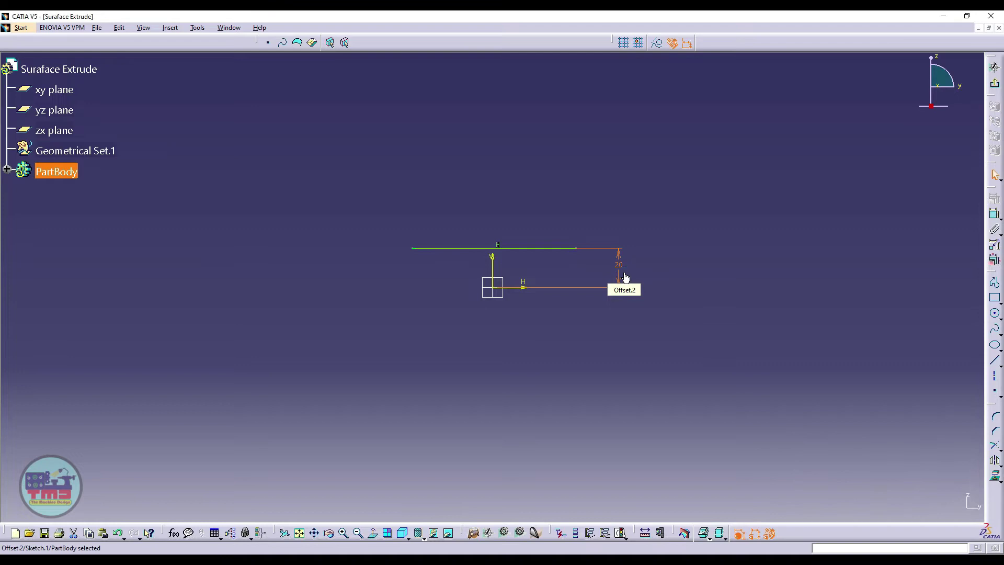
Dimension the line's length to 100.
{"action": "left_click", "coordinate": [994, 214]}
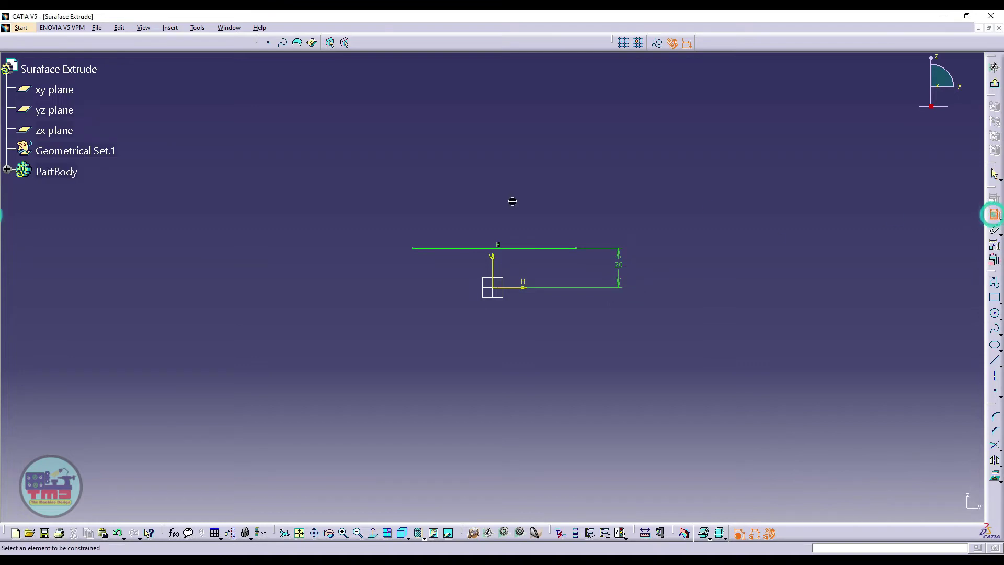
{"action": "left_click", "coordinate": [535, 248]}
{"action": "left_click", "coordinate": [516, 215]}
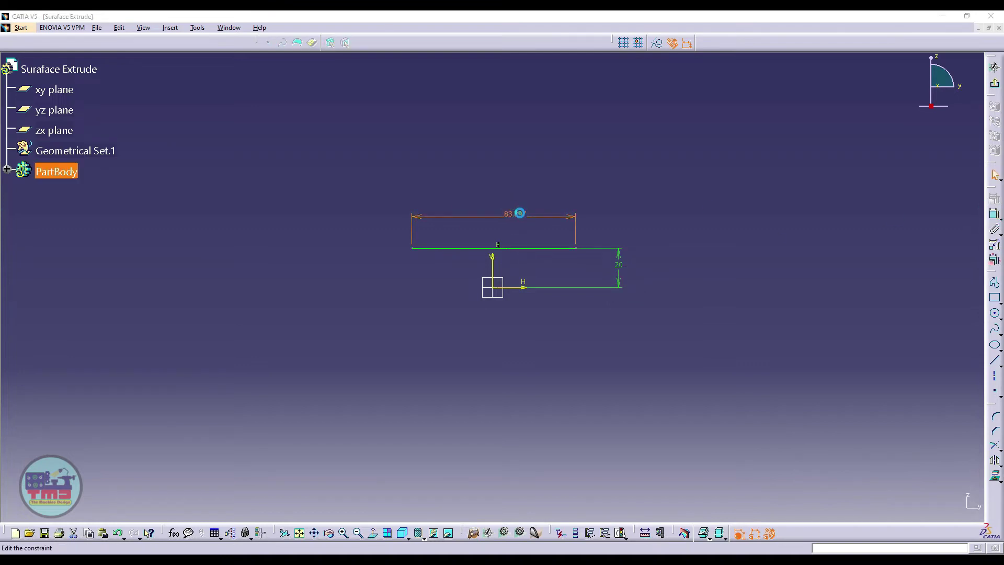
{"action": "type", "text": "1000"}
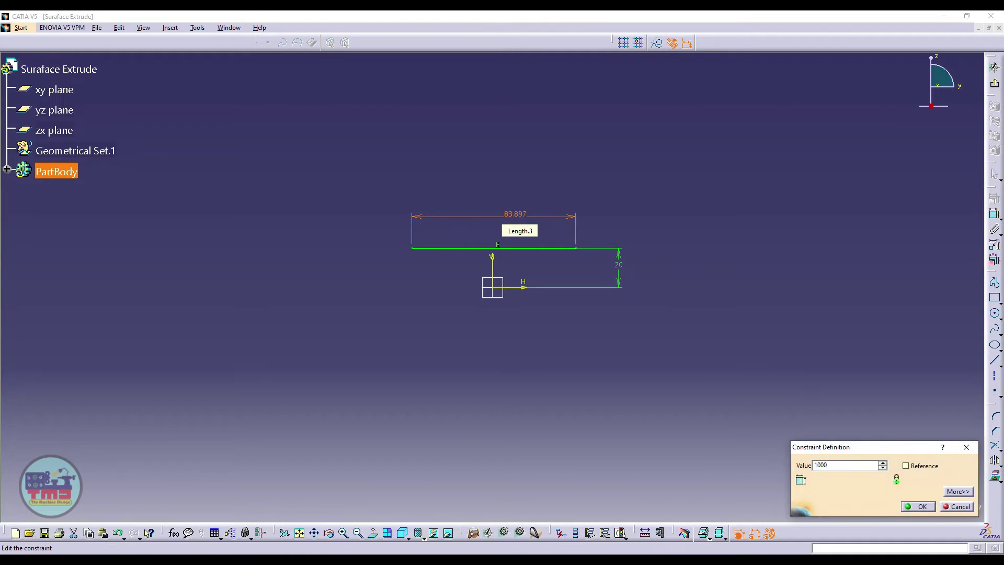
{"action": "key", "text": "Return"}
{"action": "left_click", "coordinate": [765, 229]}
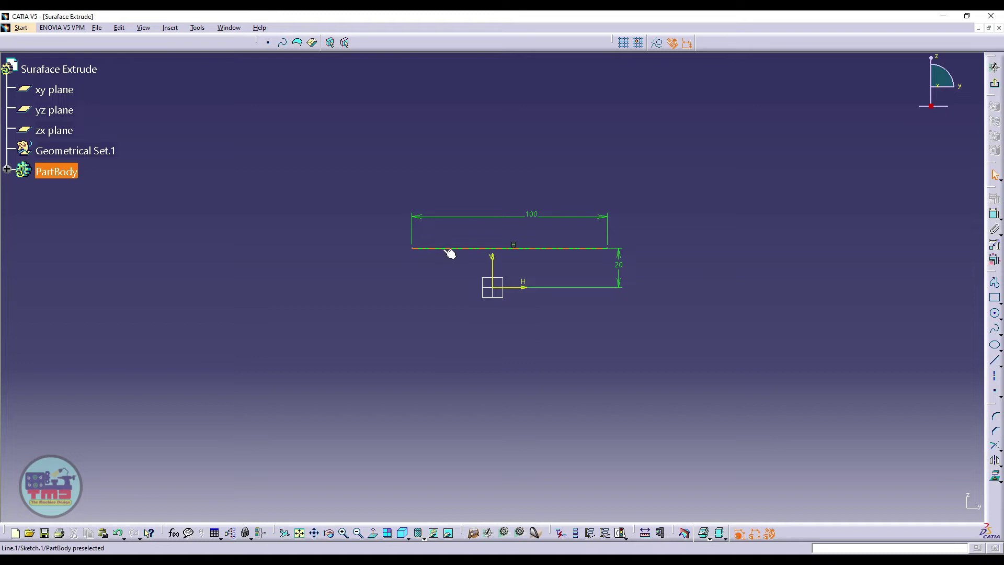
Make the line's left endpoint coincident with the V axis.
{"action": "left_click_drag", "start_coordinate": [448, 249], "coordinate": [570, 249]}
{"action": "left_click", "coordinate": [538, 249]}
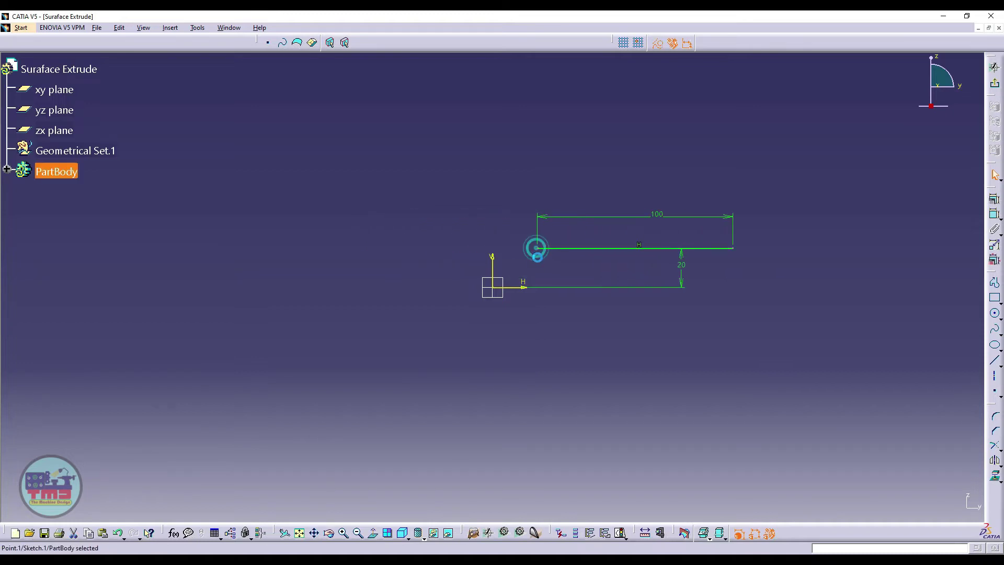
{"action": "left_click", "coordinate": [493, 265], "text": "ctrl"}
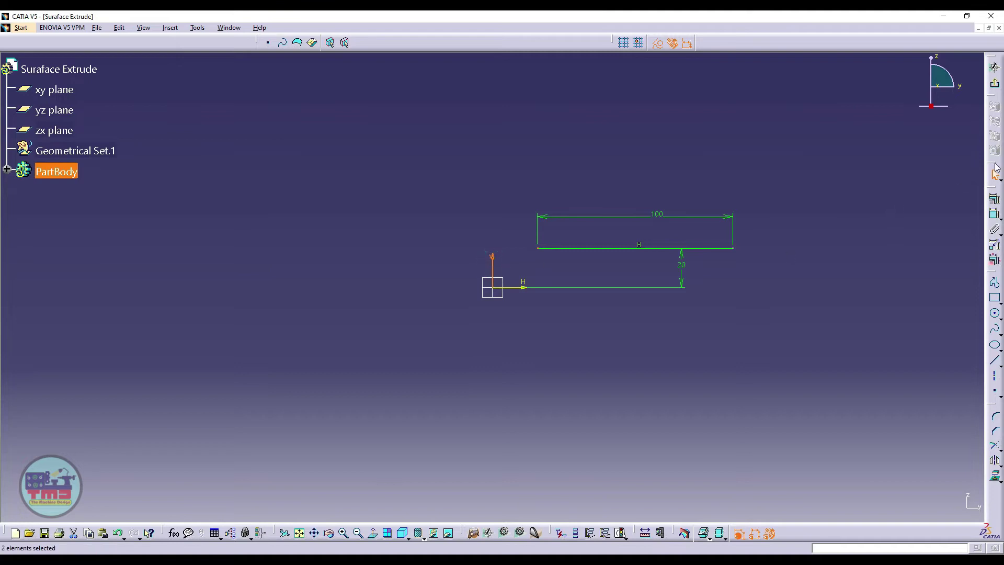
{"action": "left_click", "coordinate": [991, 215]}
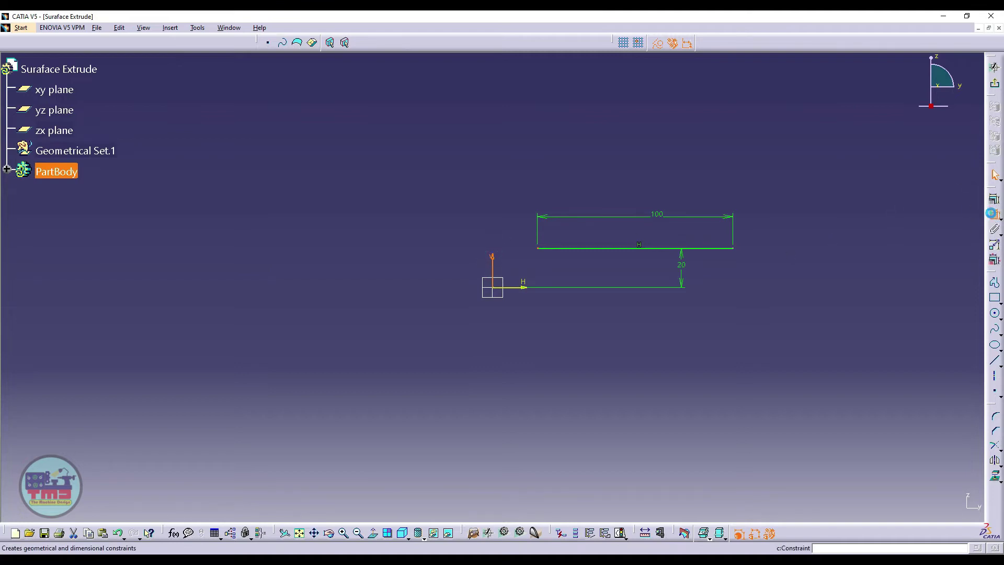
{"action": "right_click", "coordinate": [597, 183]}
{"action": "left_click", "coordinate": [634, 223]}
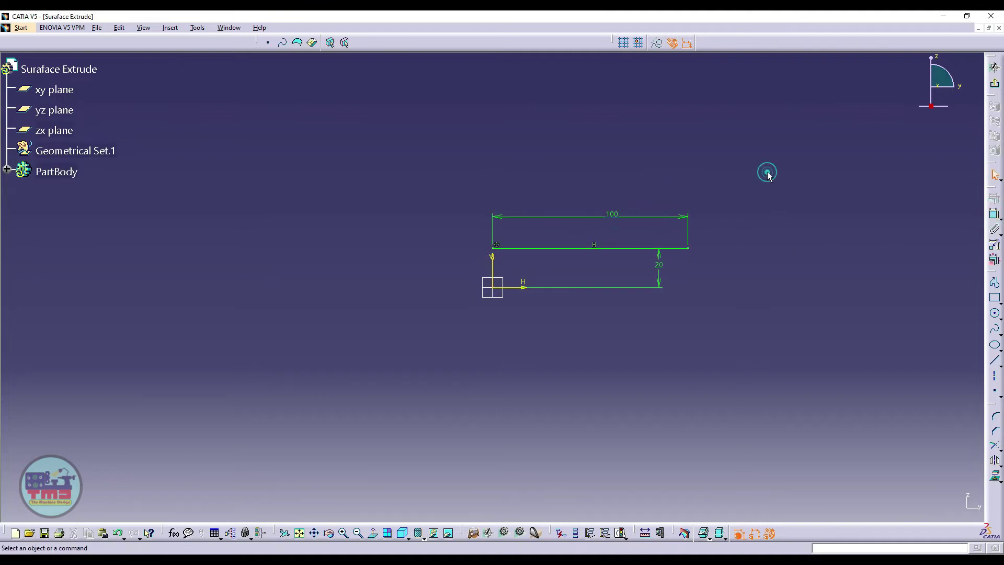
Exit the Sketcher back to 3D and start an Extrude surface definition.
{"action": "left_click", "coordinate": [995, 86]}
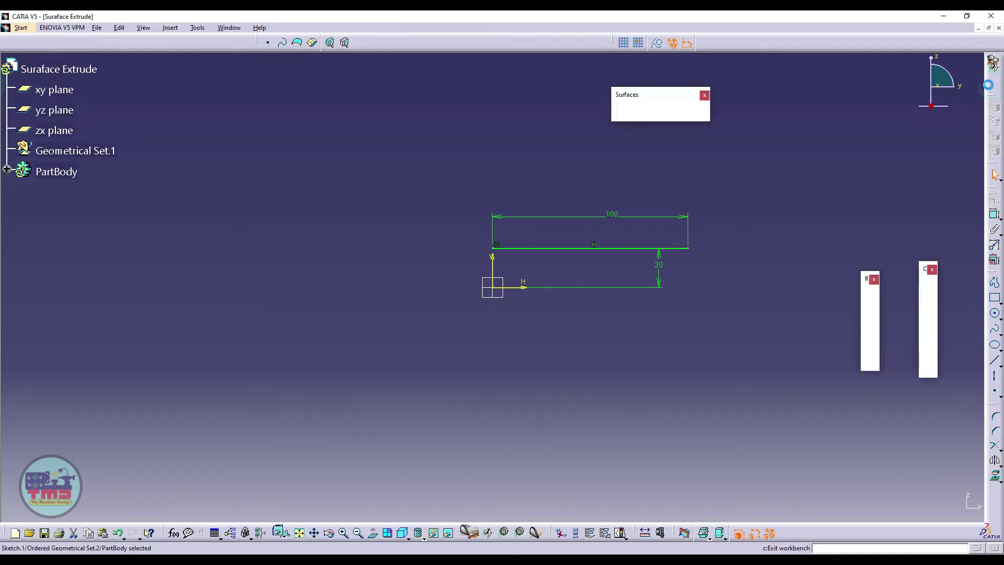
{"action": "left_click", "coordinate": [312, 214]}
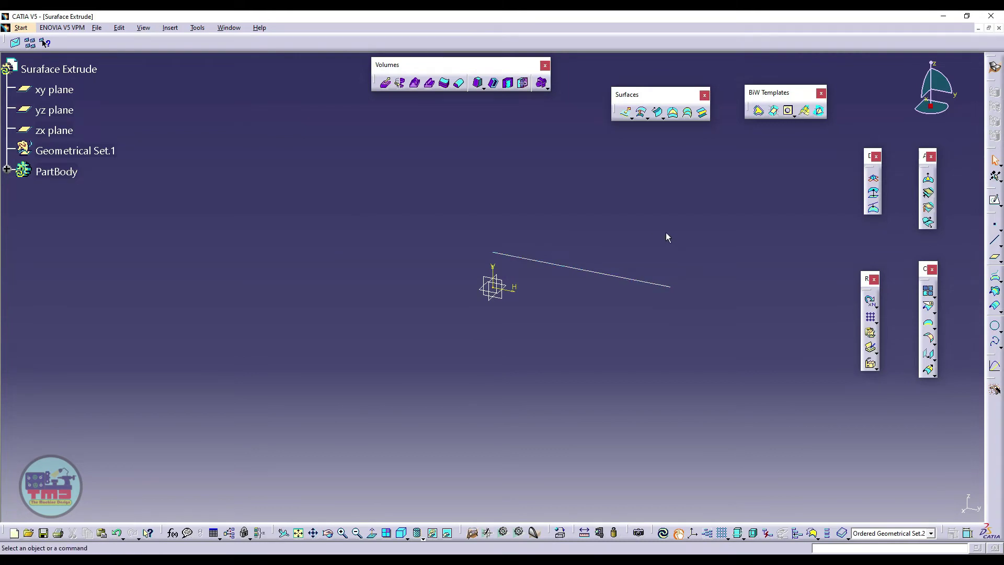
{"action": "left_click", "coordinate": [170, 31]}
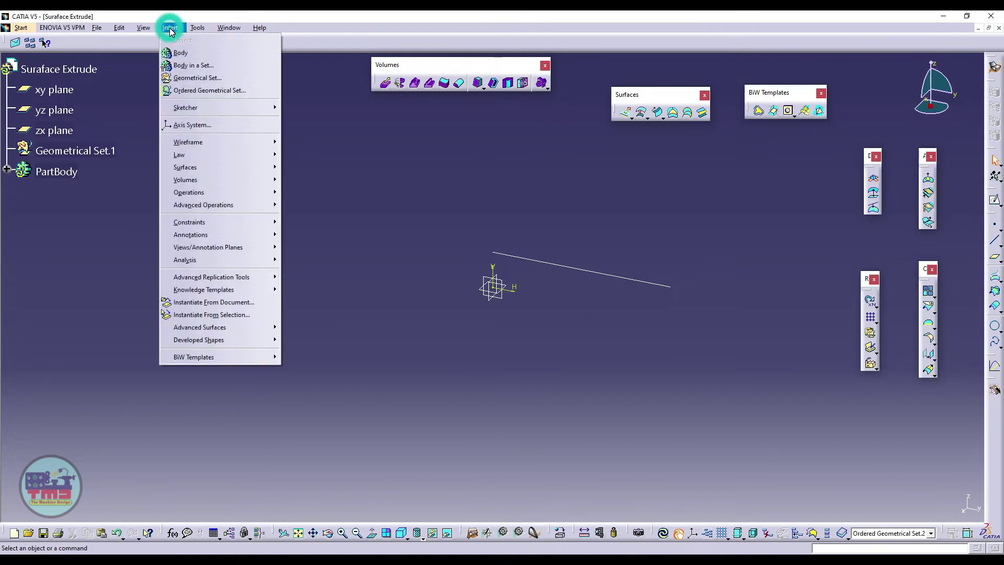
{"action": "mouse_move", "coordinate": [210, 165]}
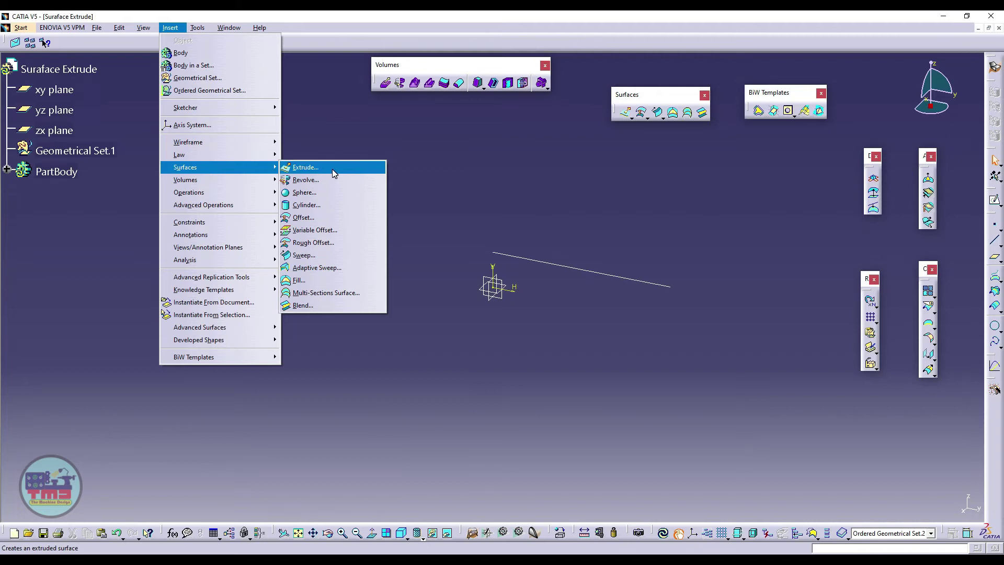
{"action": "left_click", "coordinate": [457, 164]}
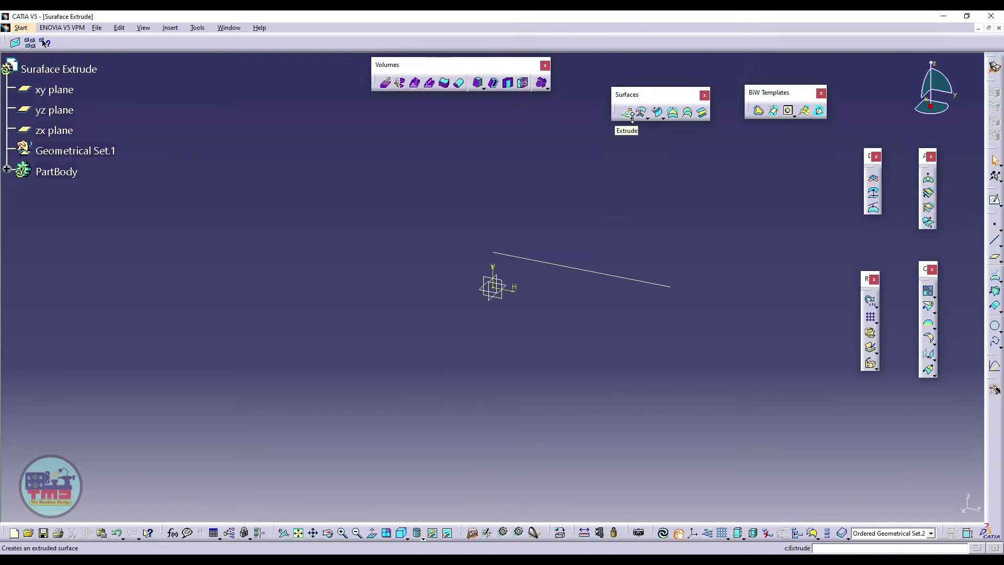
{"action": "left_click", "coordinate": [631, 118]}
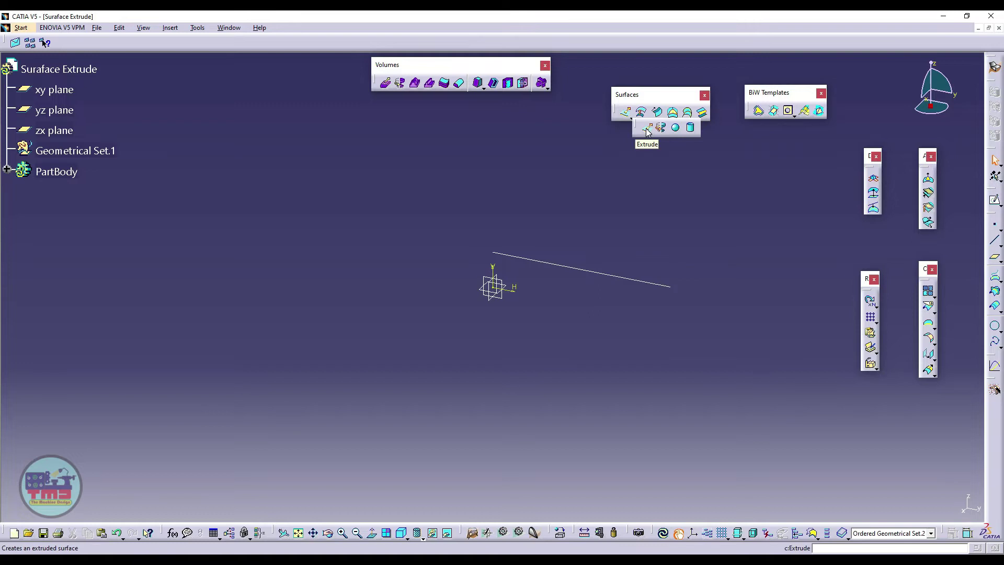
{"action": "left_click", "coordinate": [647, 129]}
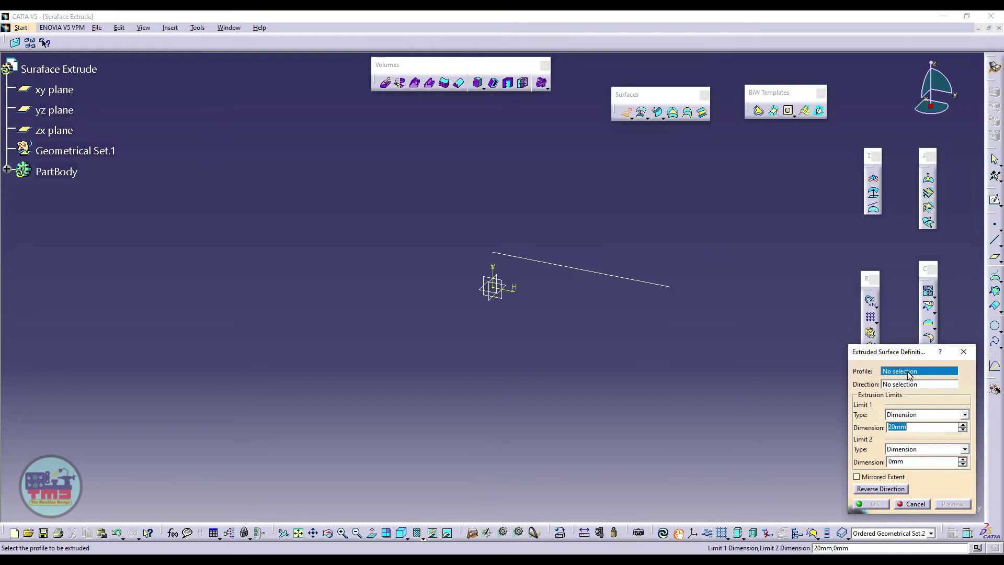
Choose Sketch.1 as the profile and Y Component as direction, producing a parallel-direction error.
{"action": "left_click", "coordinate": [654, 283]}
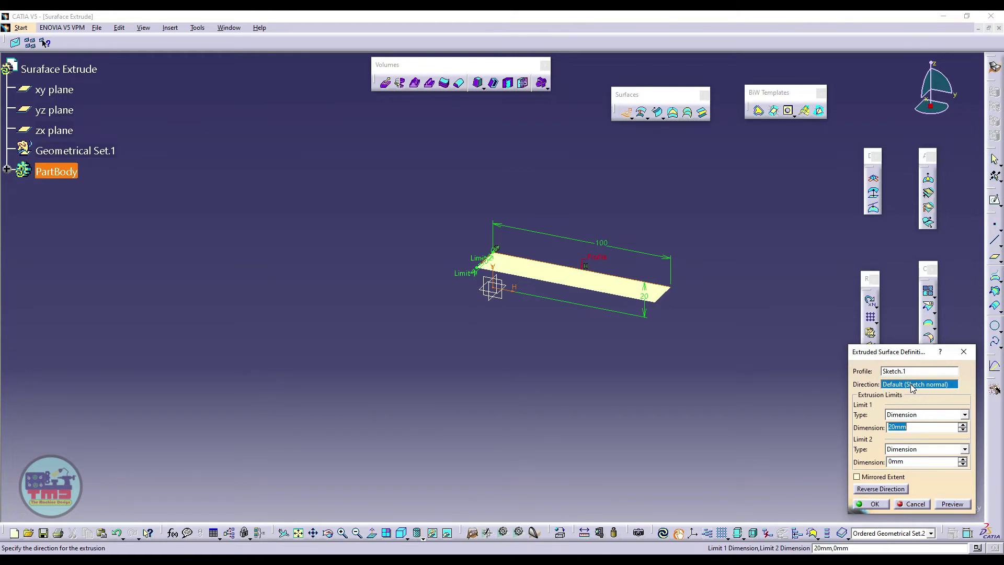
{"action": "right_click", "coordinate": [914, 387]}
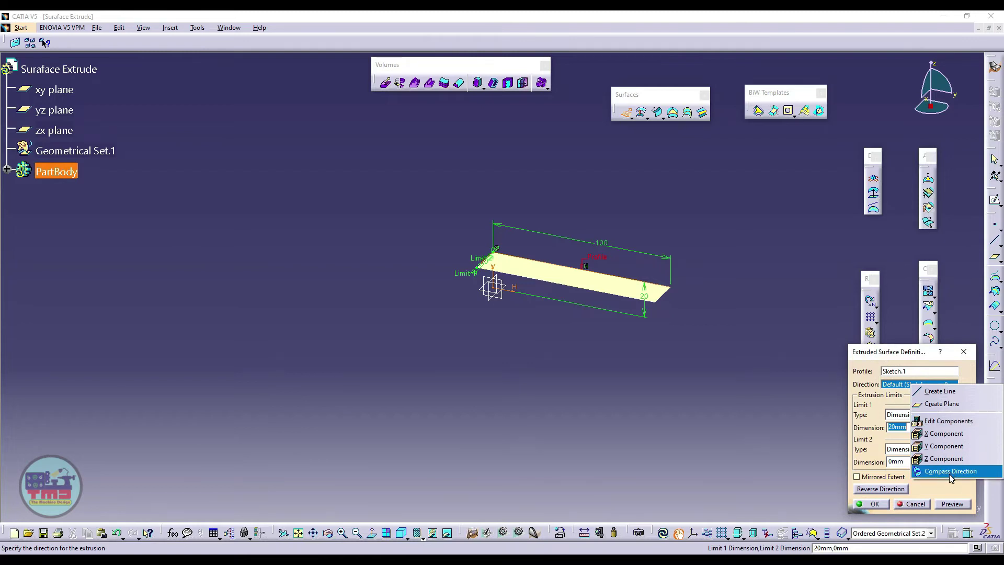
{"action": "left_click", "coordinate": [946, 445]}
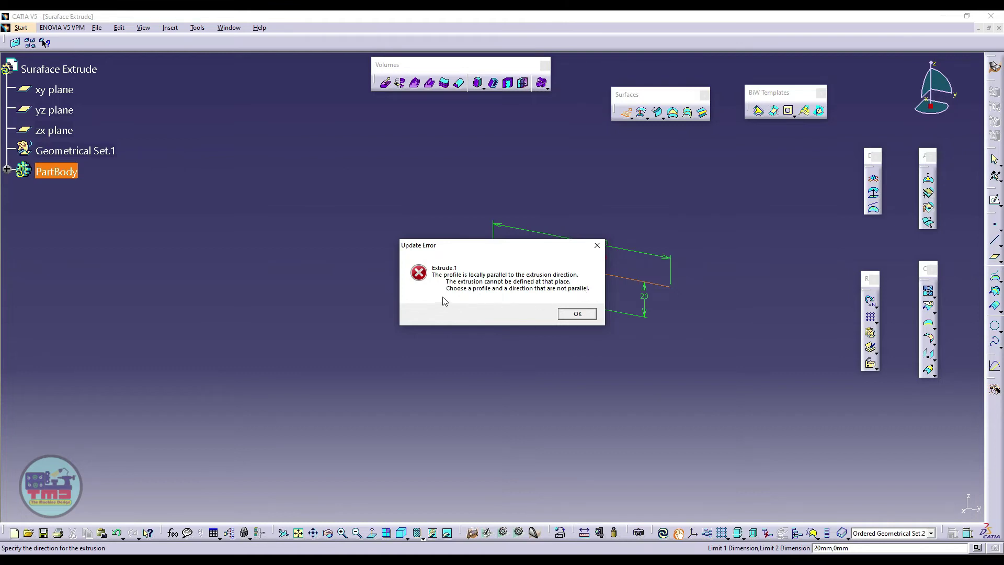
Dismiss the error and switch the extrusion direction to X Component.
{"action": "left_click", "coordinate": [574, 314]}
{"action": "right_click", "coordinate": [913, 385]}
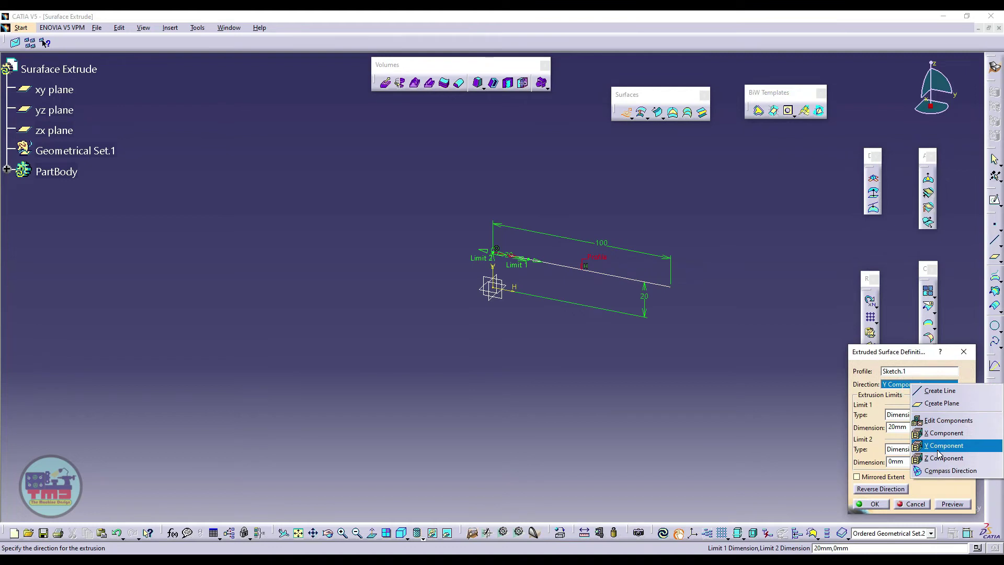
{"action": "left_click", "coordinate": [933, 432]}
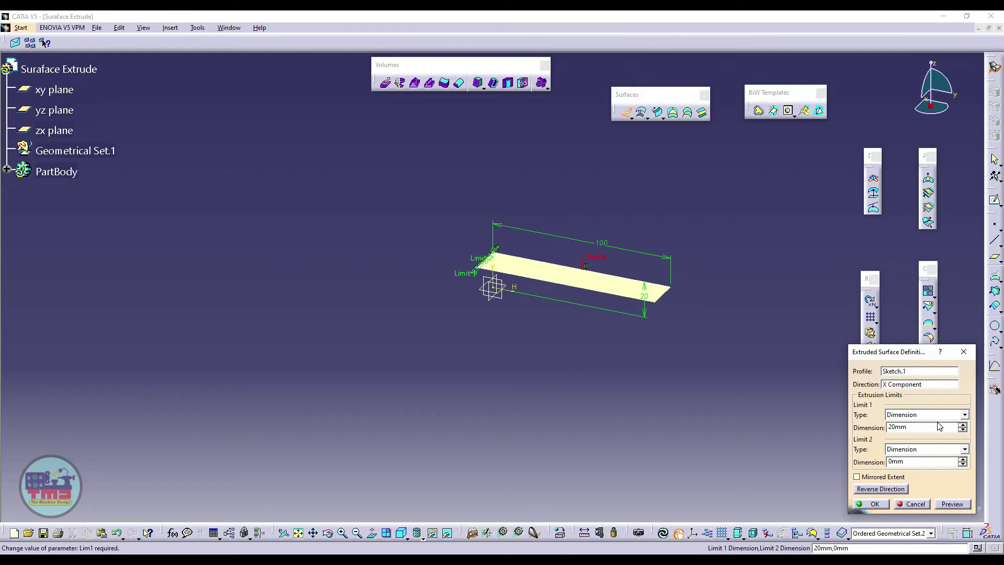
{"action": "left_click", "coordinate": [965, 415]}
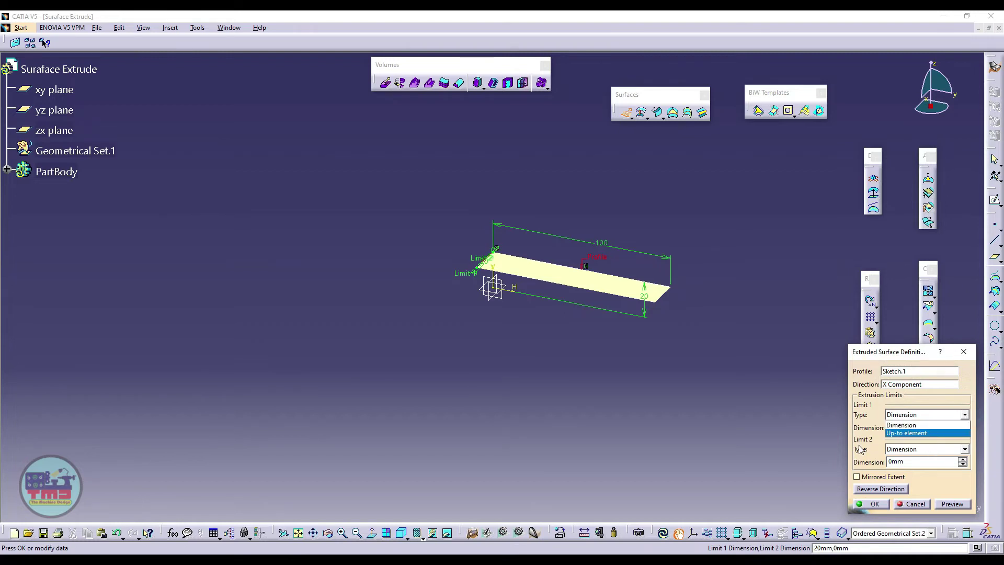
{"action": "left_click", "coordinate": [918, 425]}
Set Limit 1 to 200 mm and Limit 2 to 50 mm, preview, and create the surface.
{"action": "double_click", "coordinate": [918, 426]}
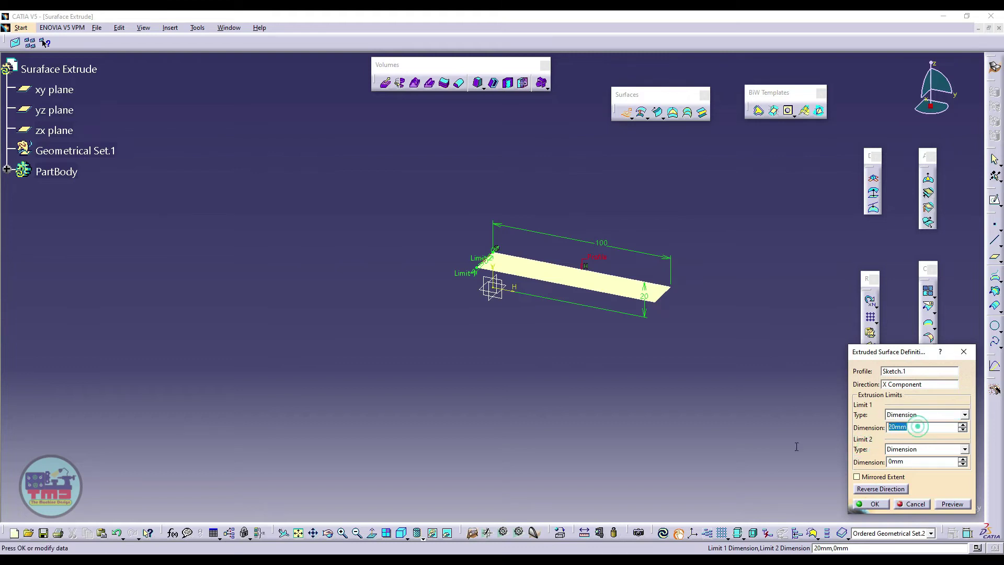
{"action": "type", "text": "200"}
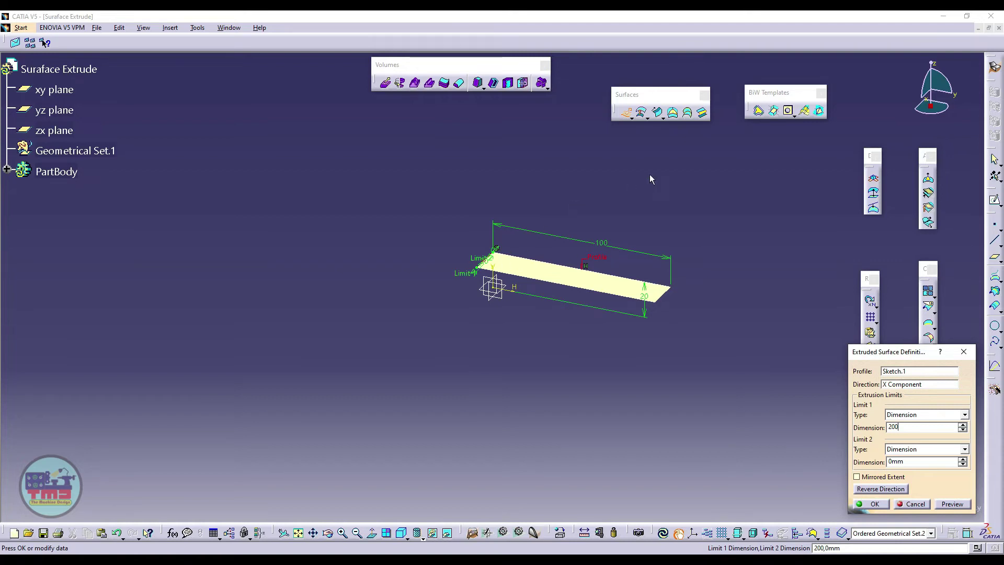
{"action": "double_click", "coordinate": [915, 461]}
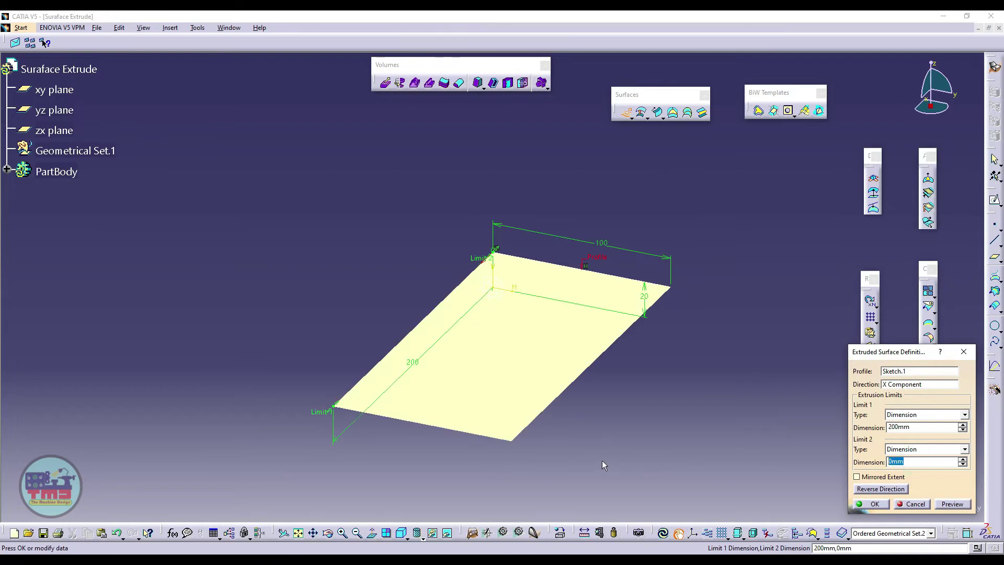
{"action": "type", "text": "50"}
{"action": "left_click", "coordinate": [953, 505]}
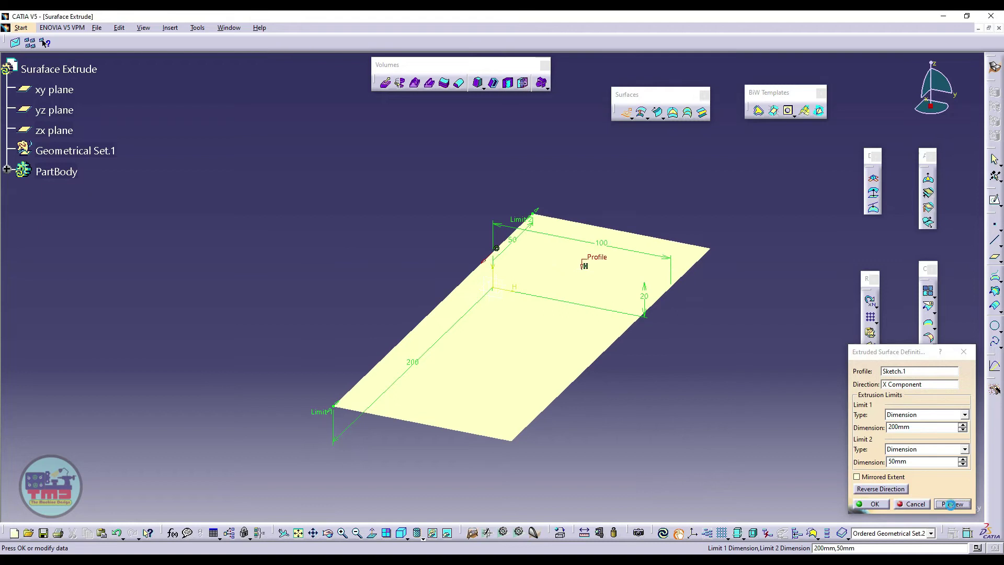
{"action": "left_click", "coordinate": [873, 503]}
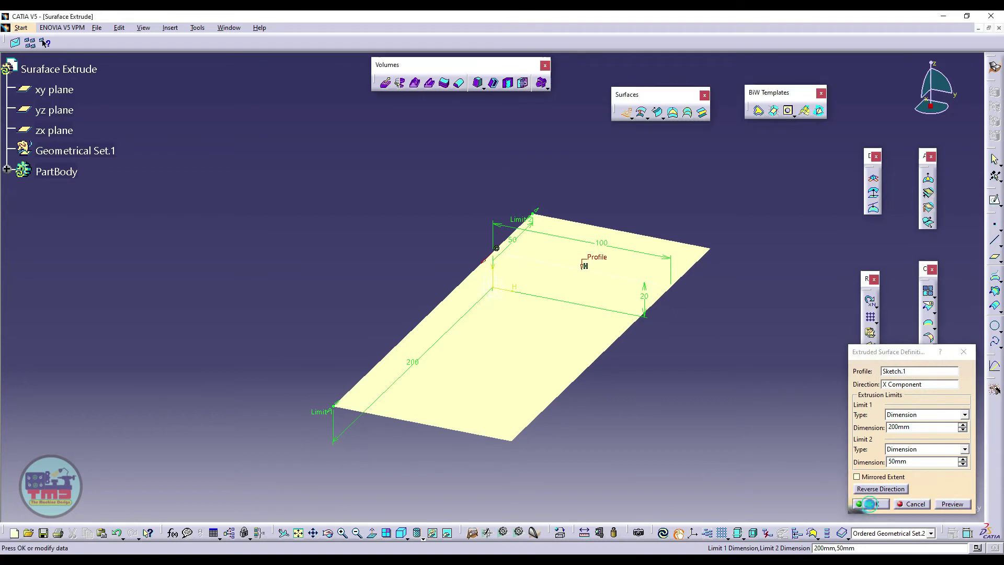
{"action": "middle_click_drag", "start_coordinate": [393, 297], "coordinate": [327, 259]}
{"action": "left_click", "coordinate": [601, 382]}
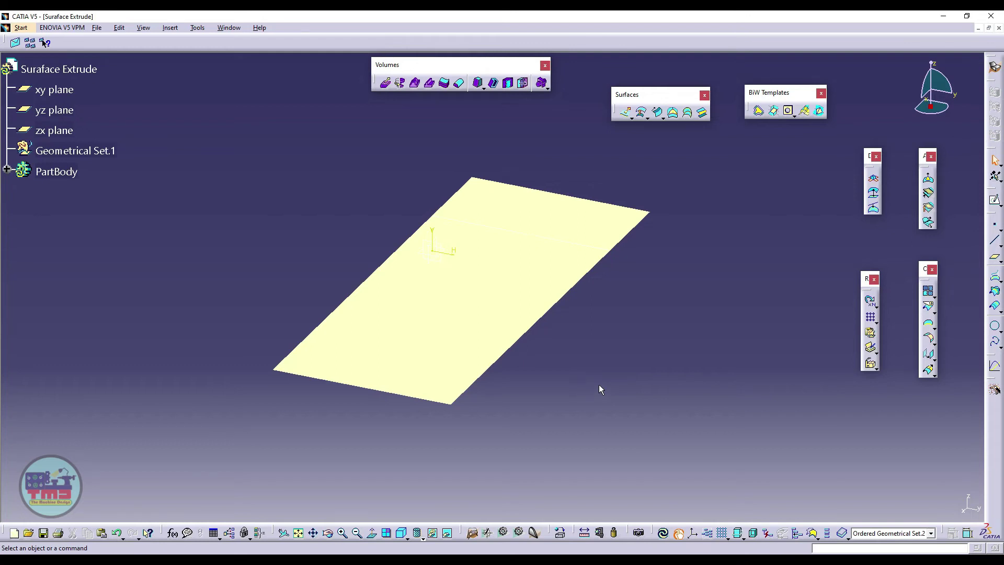
Rotate the view and expand PartBody to reveal Sketch.1 and Extrude.1.
{"action": "middle_click_drag", "start_coordinate": [599, 388], "coordinate": [368, 201]}
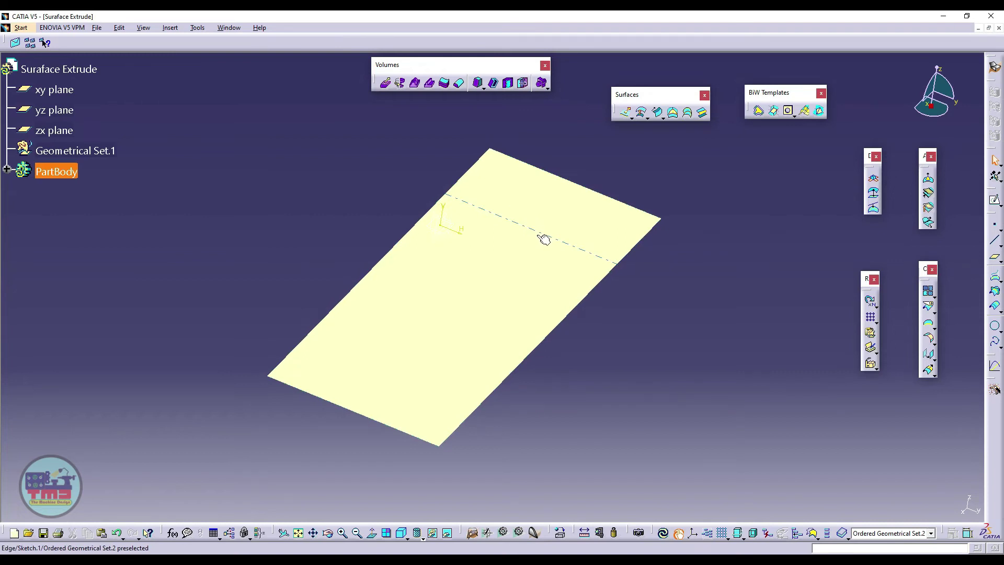
{"action": "left_click", "coordinate": [667, 287]}
{"action": "left_click", "coordinate": [293, 233]}
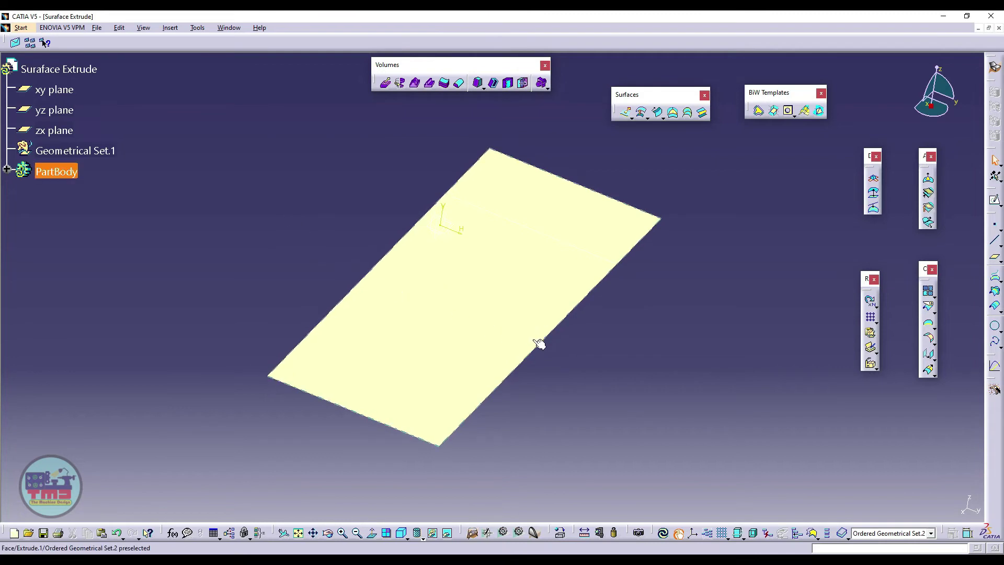
{"action": "left_click", "coordinate": [632, 118]}
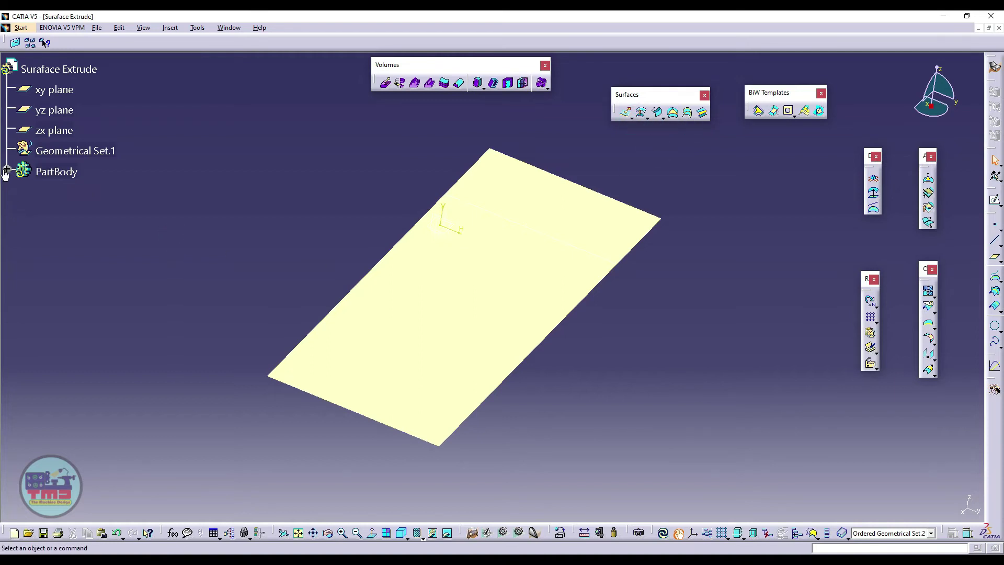
{"action": "left_click", "coordinate": [7, 169]}
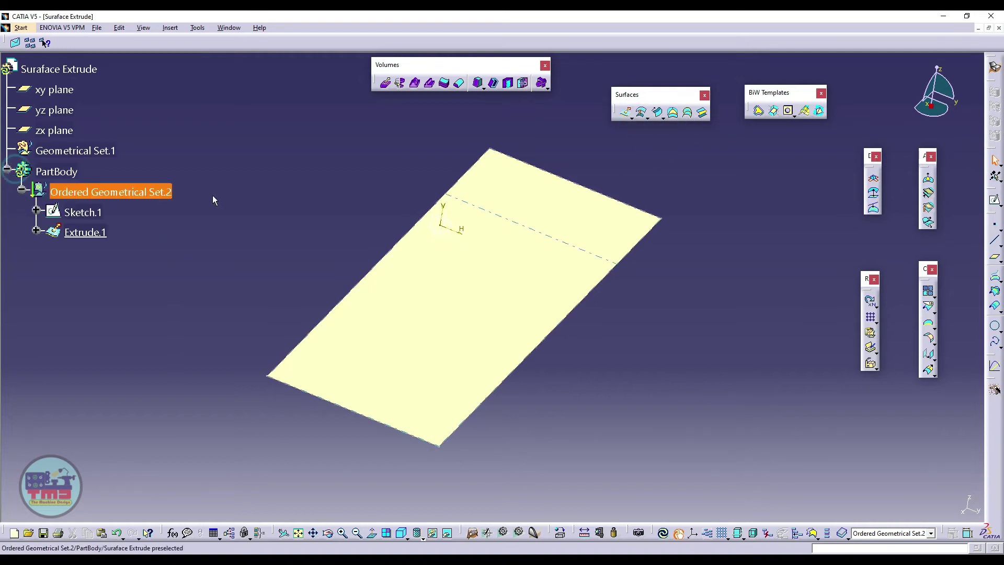
Hide Extrude.1 via Hide/Show so only the Sketch.1 line remains visible.
{"action": "right_click", "coordinate": [98, 235]}
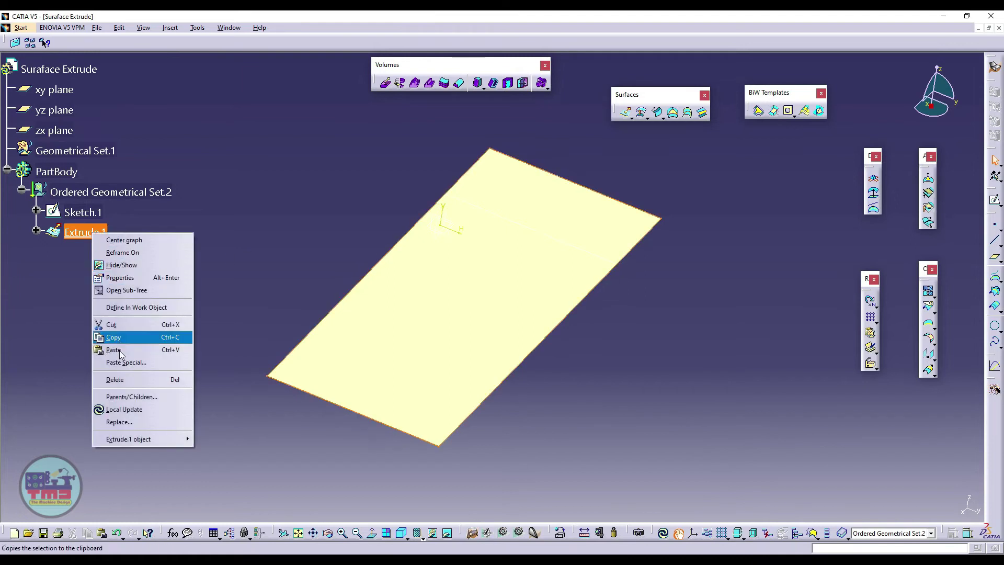
{"action": "left_click", "coordinate": [135, 266]}
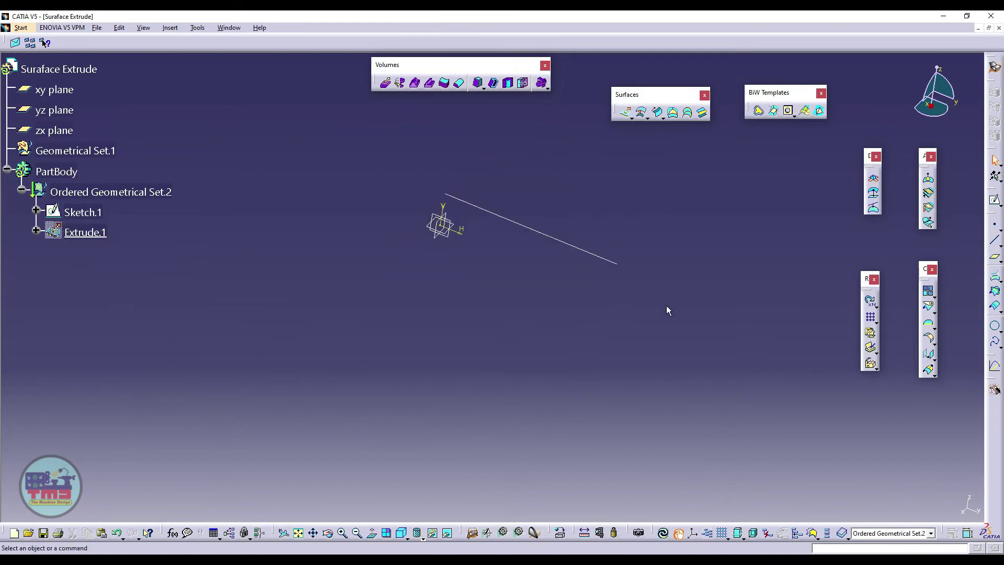
{"action": "mouse_move", "coordinate": [667, 310]}
{"action": "middle_mouse_down"}
{"action": "mouse_move", "coordinate": [639, 267]}
{"action": "mouse_move", "coordinate": [444, 287]}
{"action": "mouse_move", "coordinate": [517, 251]}
{"action": "mouse_move", "coordinate": [514, 343]}
{"action": "middle_mouse_up"}
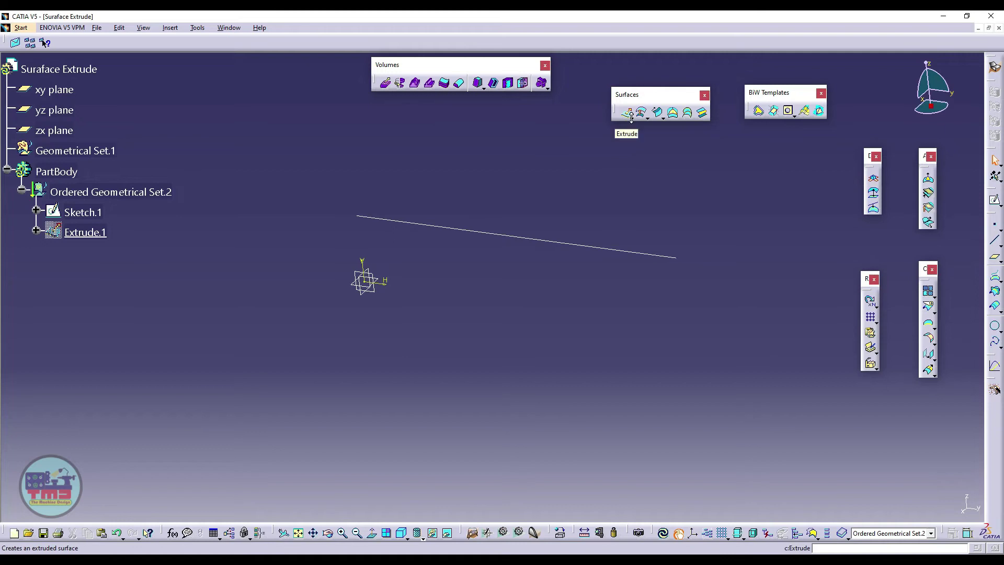
Start a new Revolve surface from the Extrude flyout, opening its definition at Angle 1 180deg.
{"action": "left_click", "coordinate": [170, 29]}
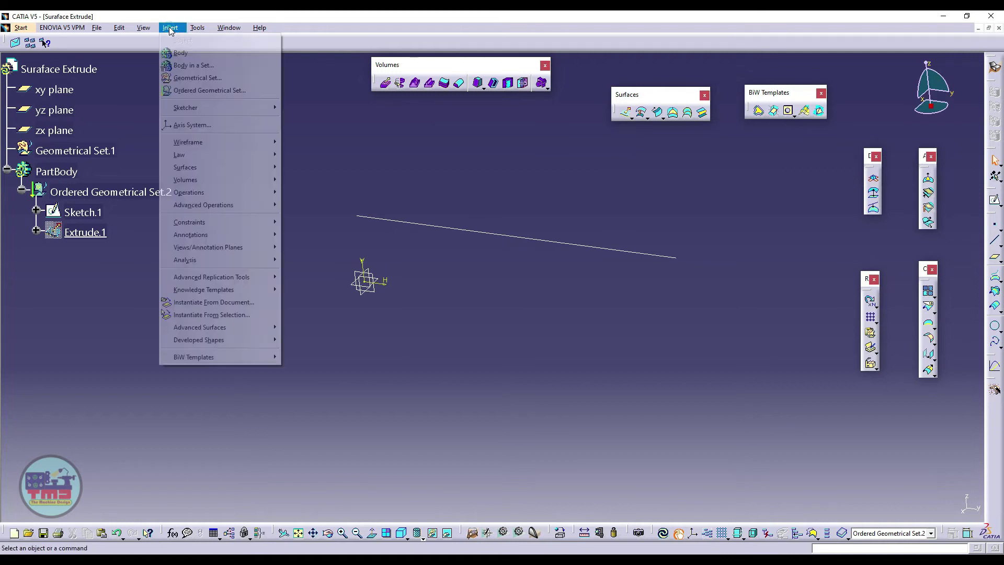
{"action": "mouse_move", "coordinate": [181, 173]}
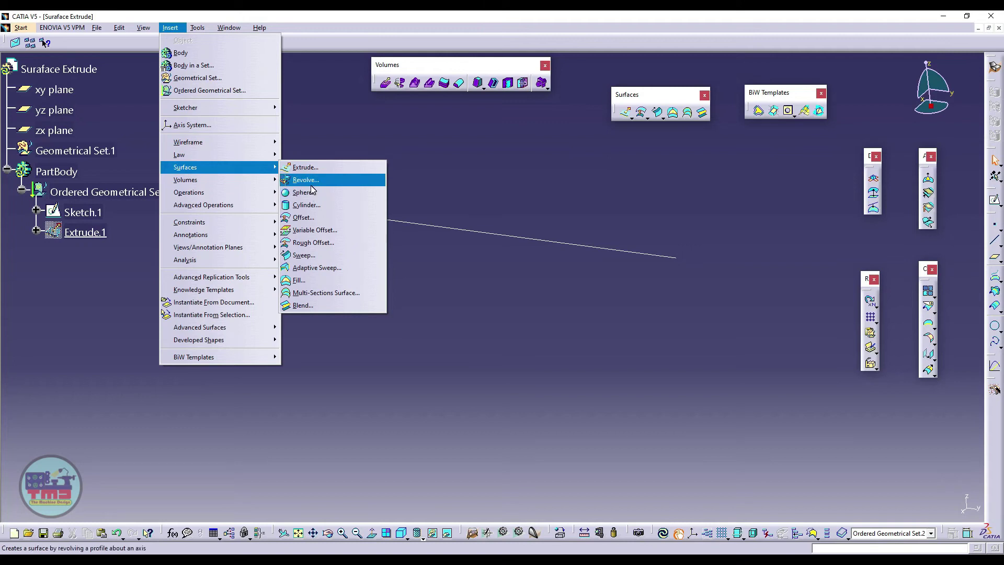
{"action": "left_click", "coordinate": [530, 184]}
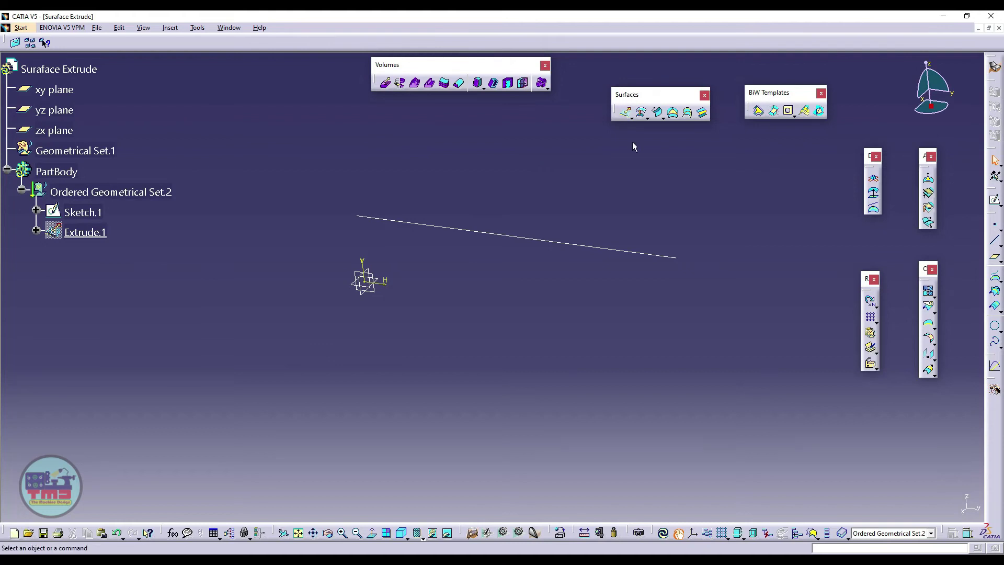
{"action": "left_click", "coordinate": [632, 119]}
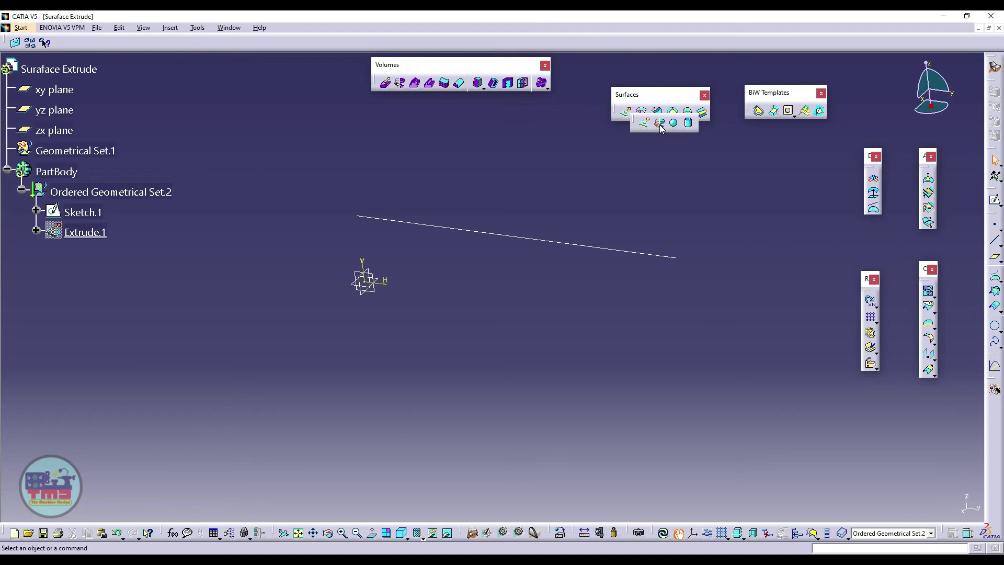
{"action": "left_click", "coordinate": [660, 125]}
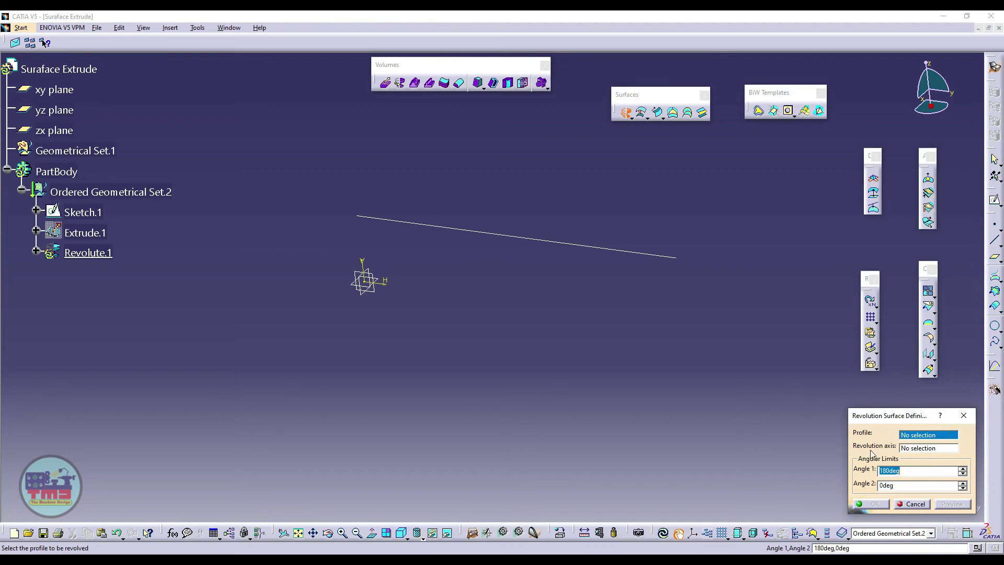
Revolve the Sketch.1 line about the Y Axis to preview a 180deg half-cylinder.
{"action": "left_click", "coordinate": [916, 448]}
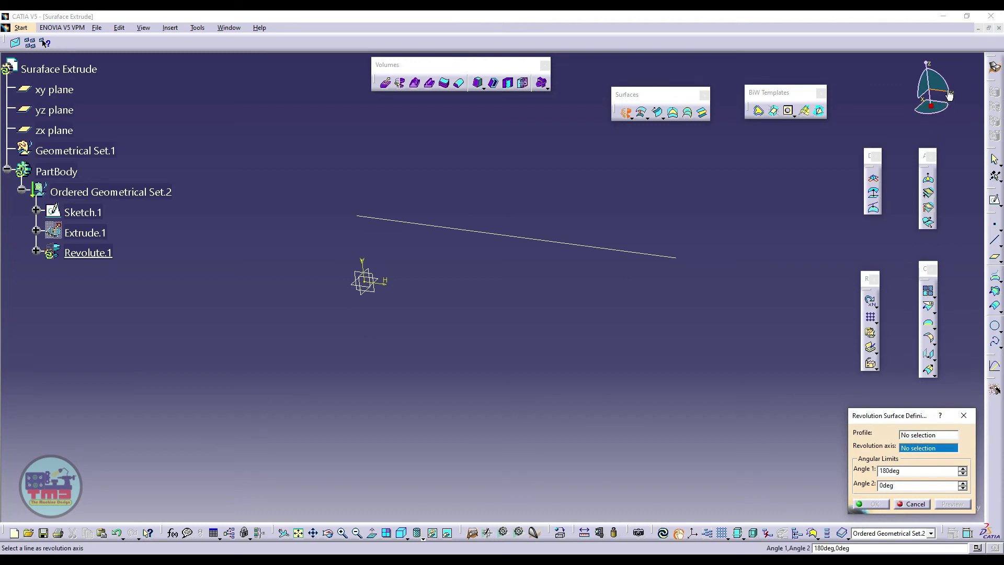
{"action": "right_click", "coordinate": [918, 450]}
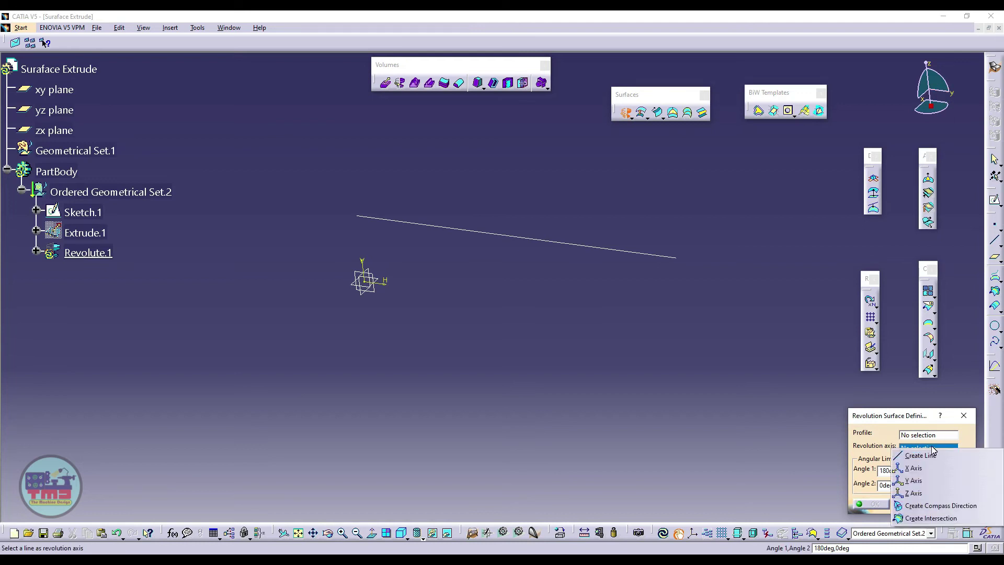
{"action": "left_click", "coordinate": [923, 490]}
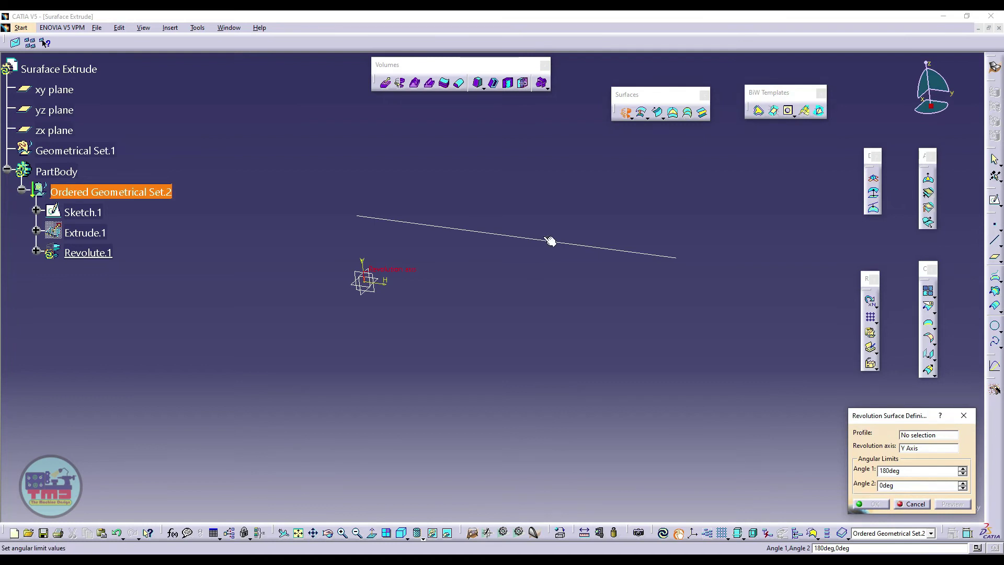
{"action": "left_click", "coordinate": [467, 233]}
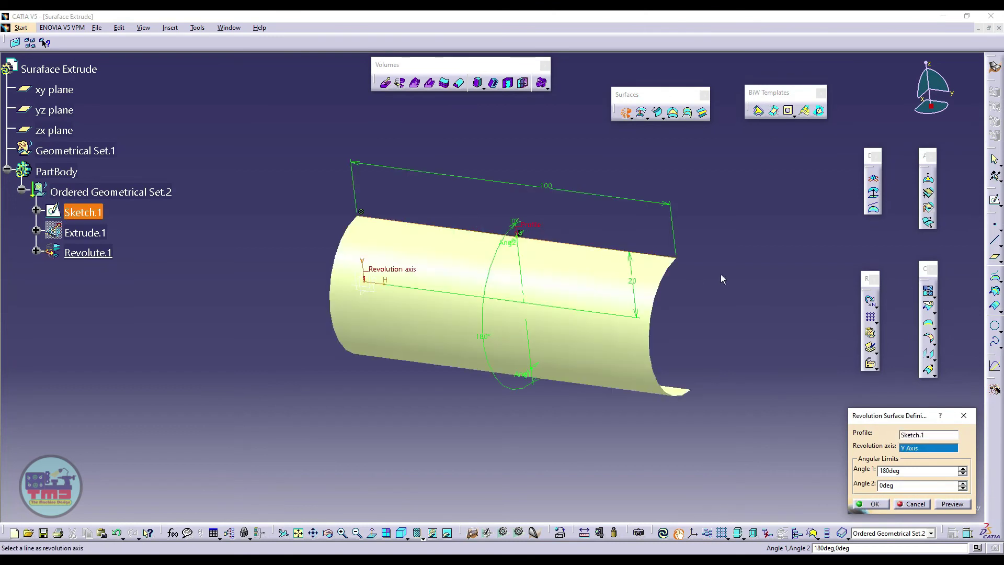
{"action": "middle_click_drag", "start_coordinate": [538, 369], "coordinate": [321, 347]}
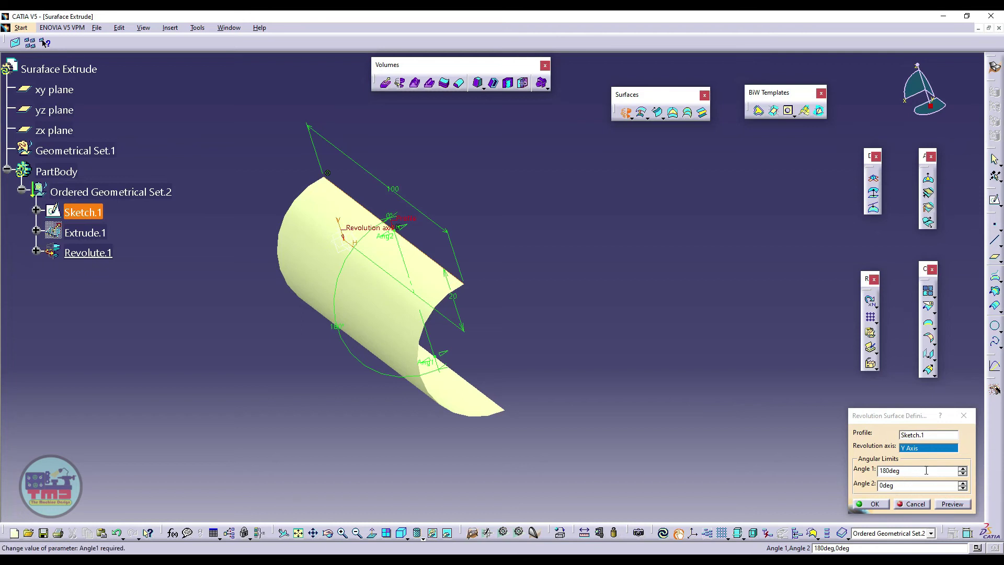
Set Angle 1 to 360deg after dismissing the update error for 361deg.
{"action": "double_click", "coordinate": [911, 472]}
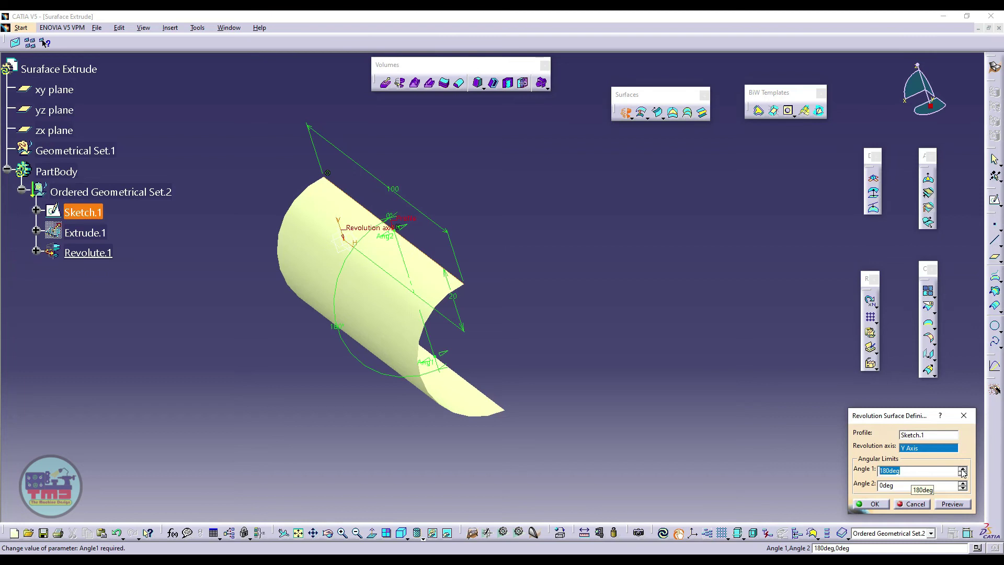
{"action": "left_click_drag", "start_coordinate": [962, 468], "coordinate": [961, 469]}
{"action": "left_click", "coordinate": [578, 317]}
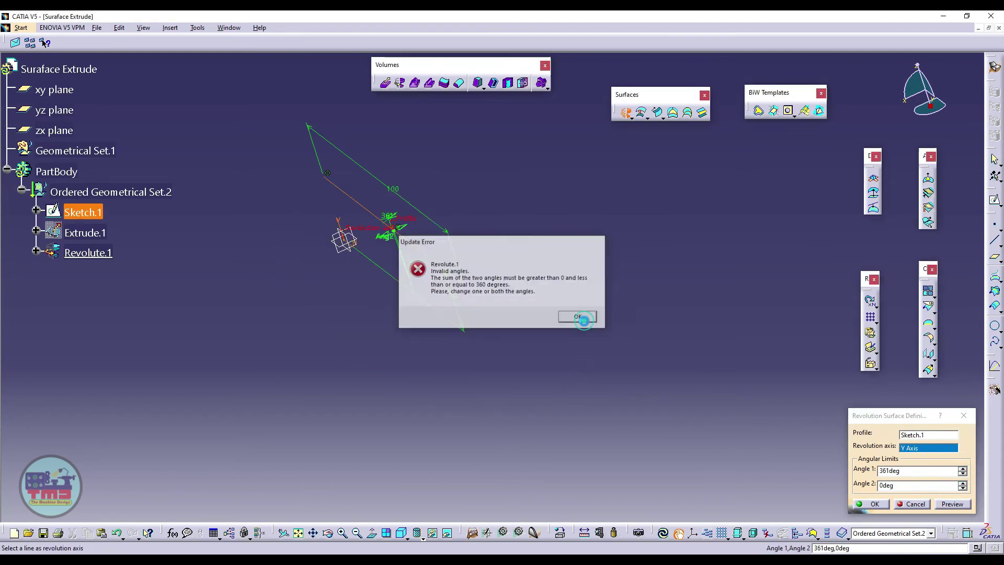
{"action": "double_click", "coordinate": [902, 472]}
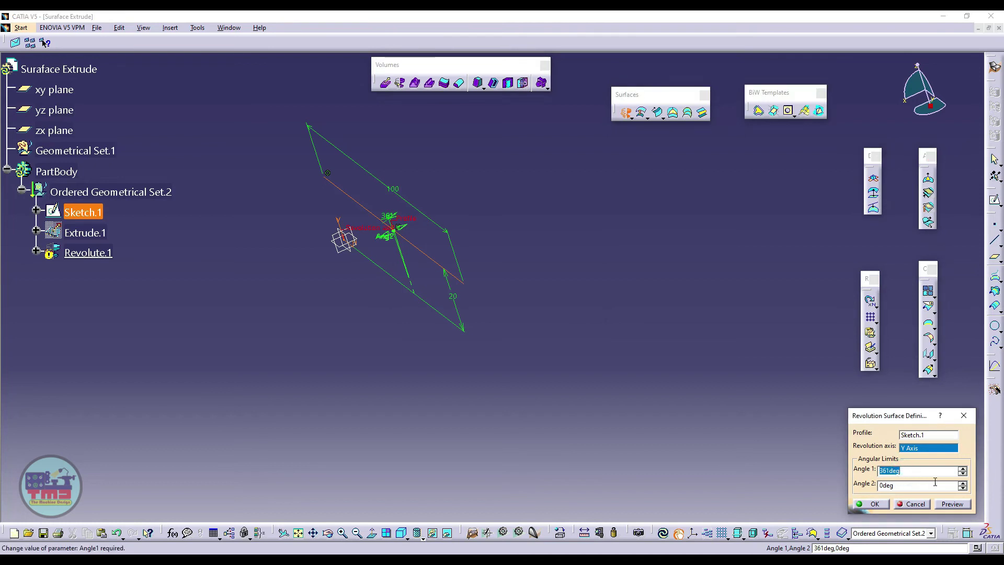
{"action": "left_click", "coordinate": [963, 473]}
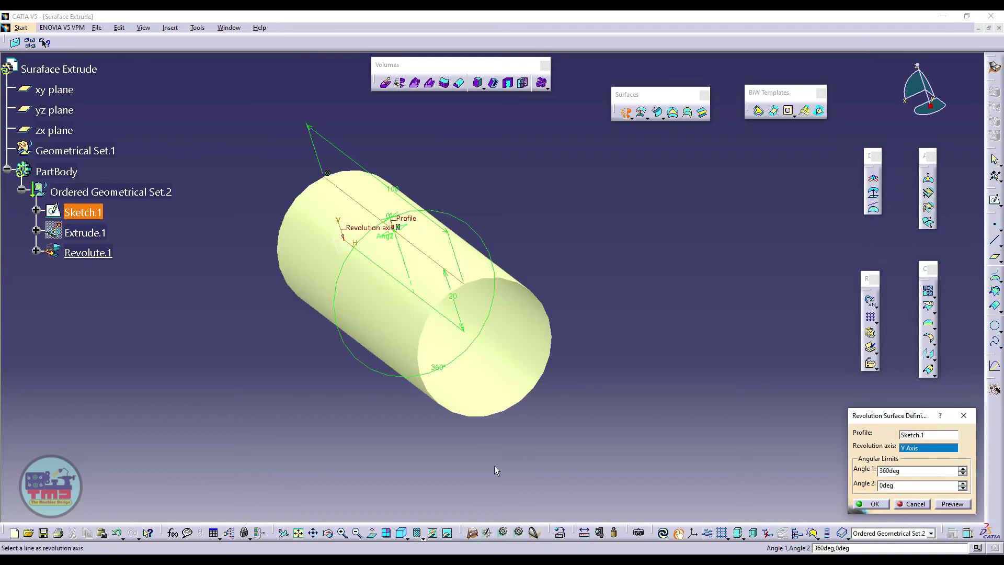
{"action": "left_click", "coordinate": [422, 538]}
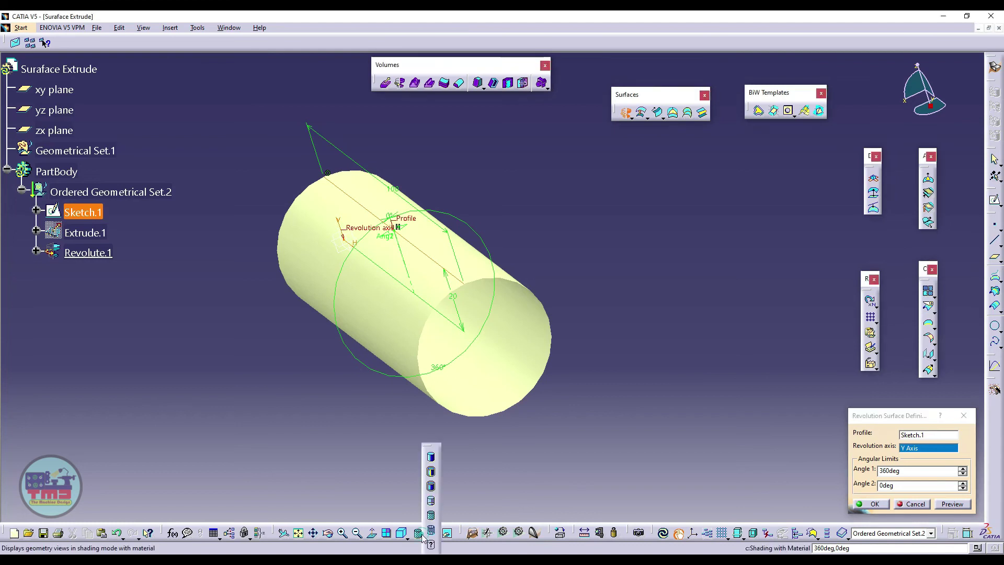
Switch to Shading with Edges and try Angle 1 180deg with Angle 2 15deg.
{"action": "left_click", "coordinate": [433, 472]}
{"action": "mouse_move", "coordinate": [380, 380]}
{"action": "middle_mouse_down"}
{"action": "mouse_move", "coordinate": [463, 350]}
{"action": "mouse_move", "coordinate": [428, 261]}
{"action": "mouse_move", "coordinate": [575, 324]}
{"action": "middle_mouse_up"}
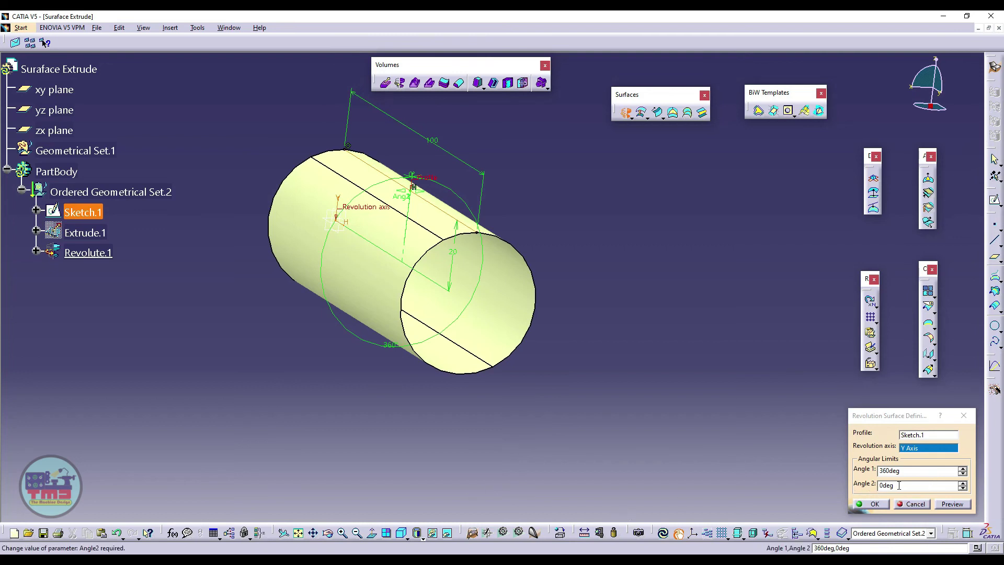
{"action": "double_click", "coordinate": [906, 470]}
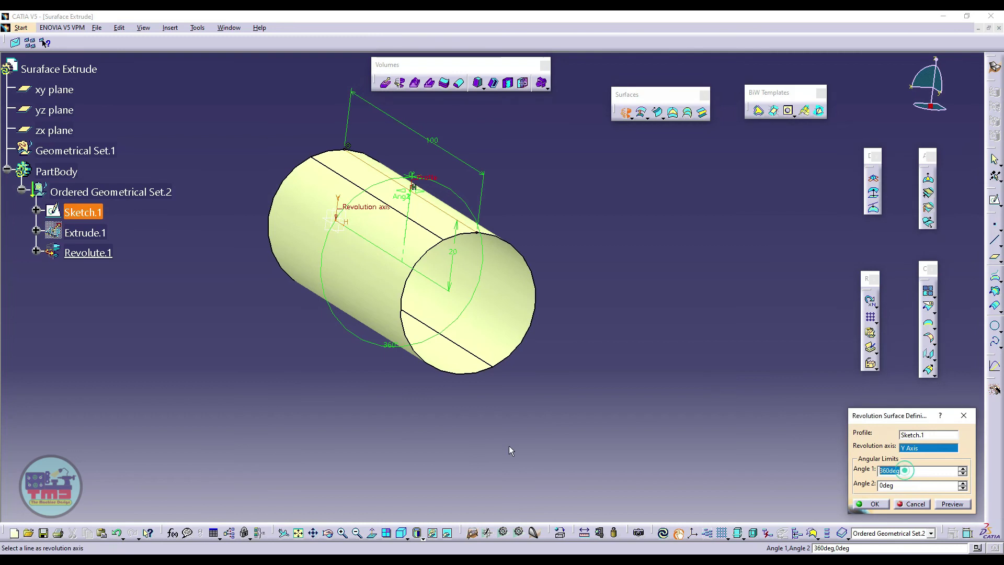
{"action": "type", "text": "180"}
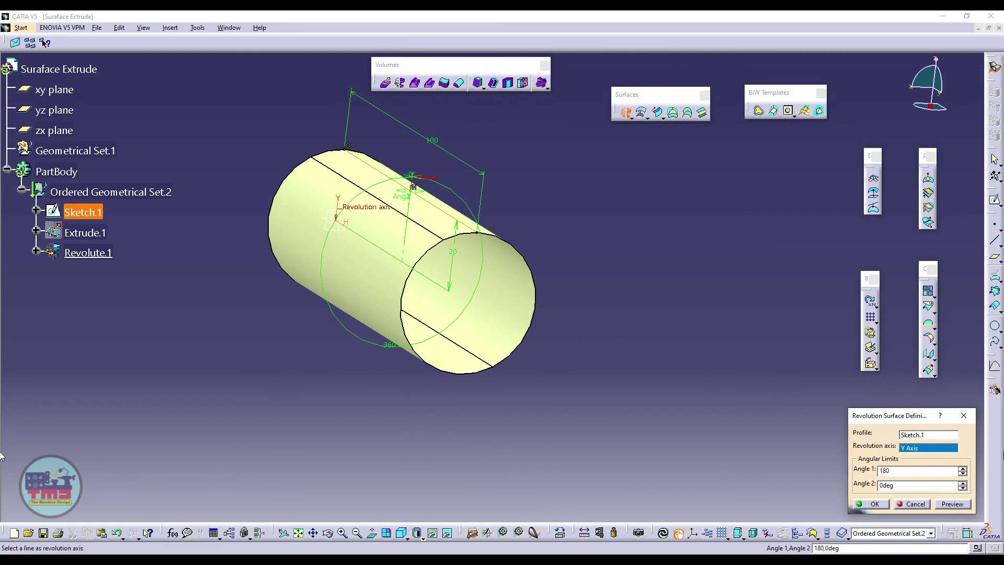
{"action": "double_click", "coordinate": [908, 486]}
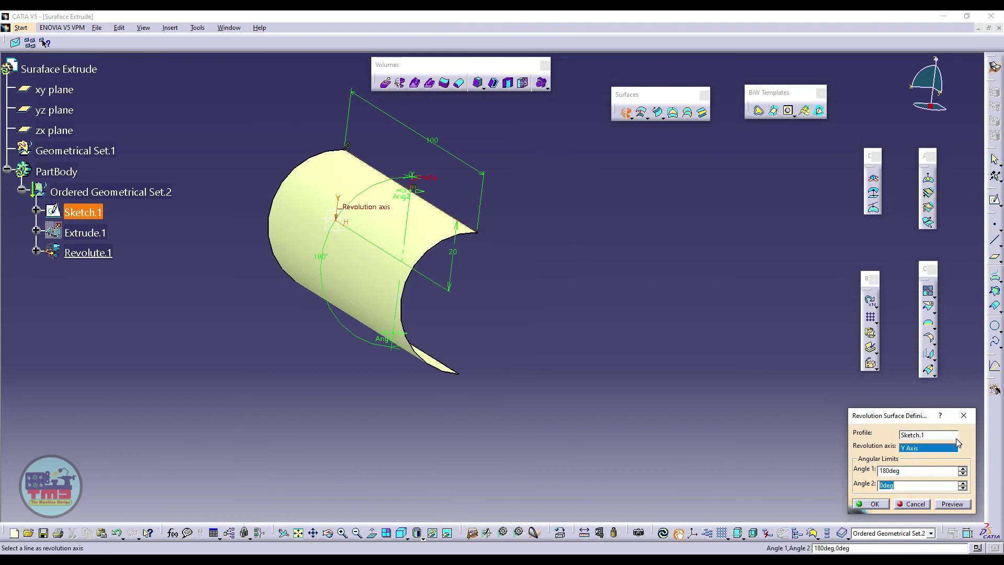
{"action": "type", "text": "150"}
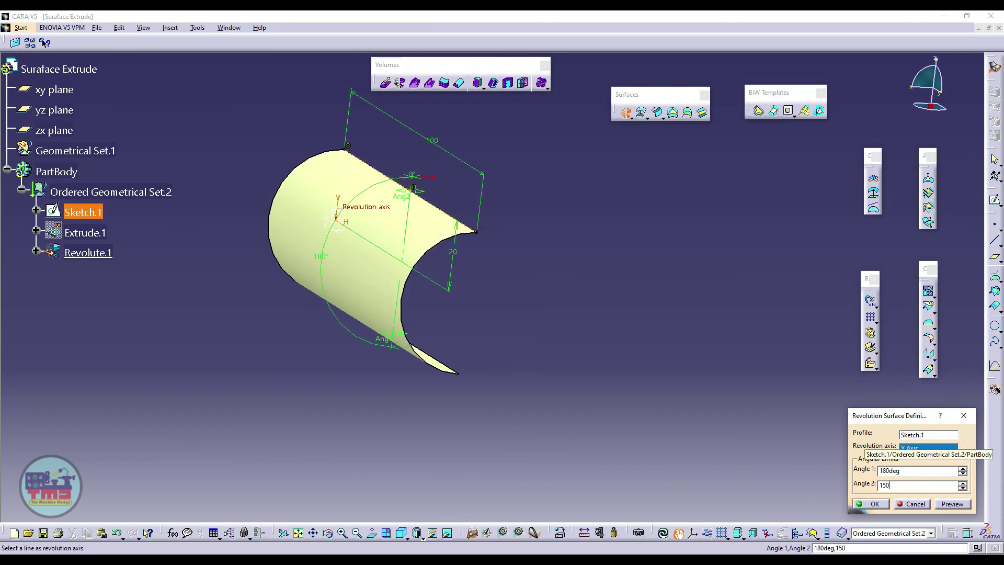
{"action": "key", "text": "Return"}
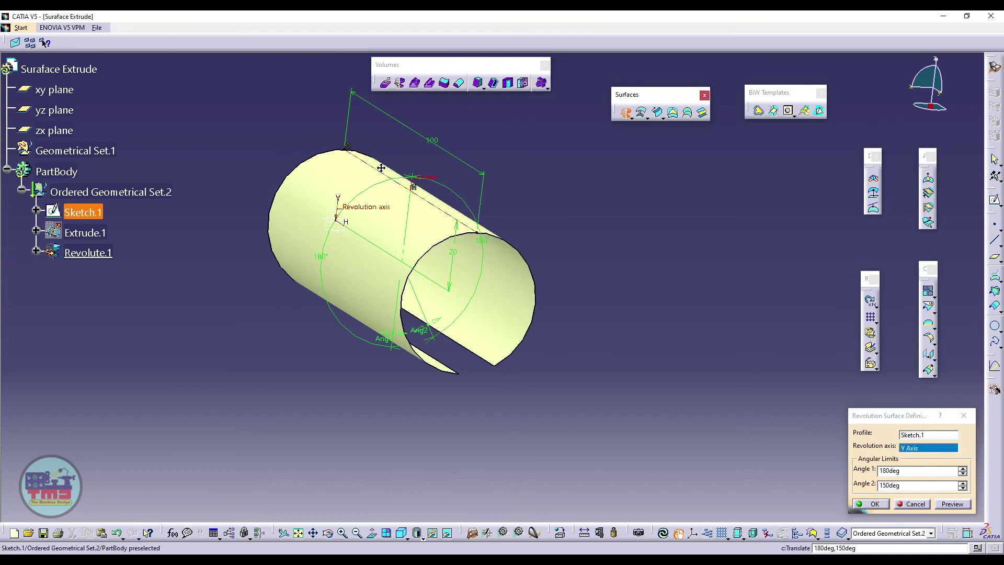
Change Angle 2 to 180deg and inspect the resulting cylinder preview from the side.
{"action": "middle_click_drag", "start_coordinate": [307, 121], "coordinate": [293, 246]}
{"action": "middle_click_drag", "start_coordinate": [366, 293], "coordinate": [576, 397]}
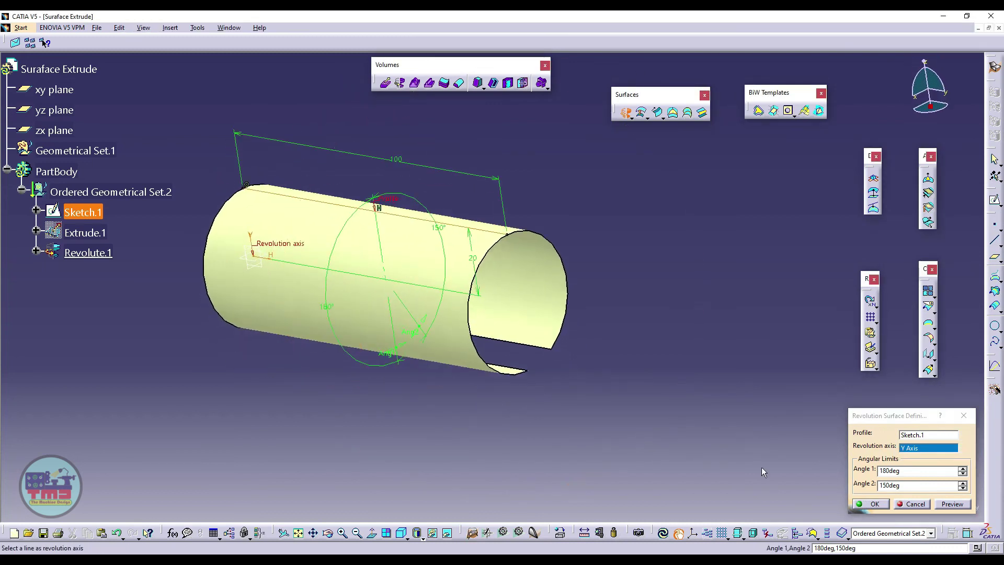
{"action": "double_click", "coordinate": [927, 485]}
{"action": "type", "text": "18"}
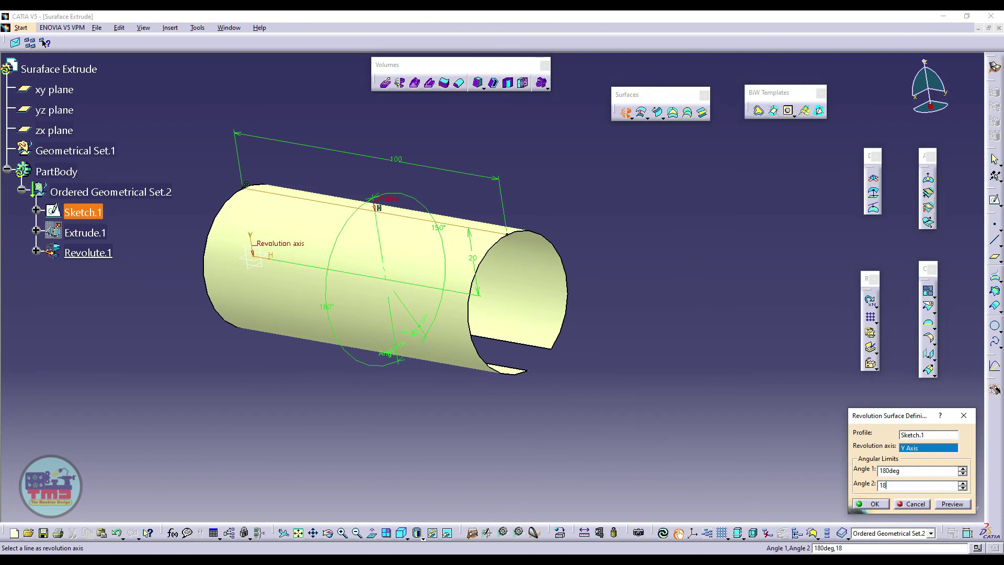
{"action": "type", "text": "0"}
{"action": "key", "text": "Return"}
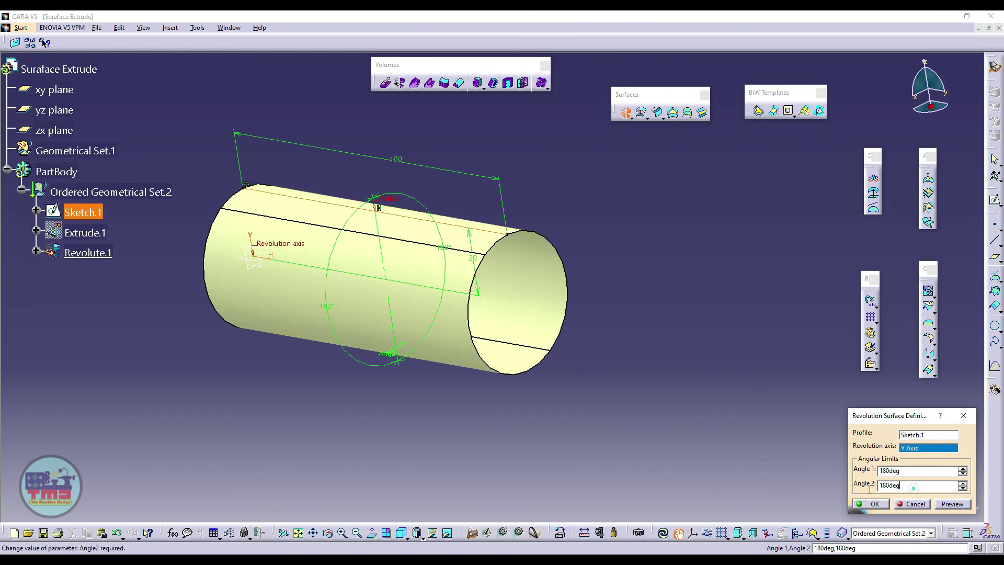
Clear Angle 2 to 0deg and set Angle 1 to 360deg for a full cylinder.
{"action": "double_click", "coordinate": [910, 483]}
{"action": "key", "text": "BackSpace"}
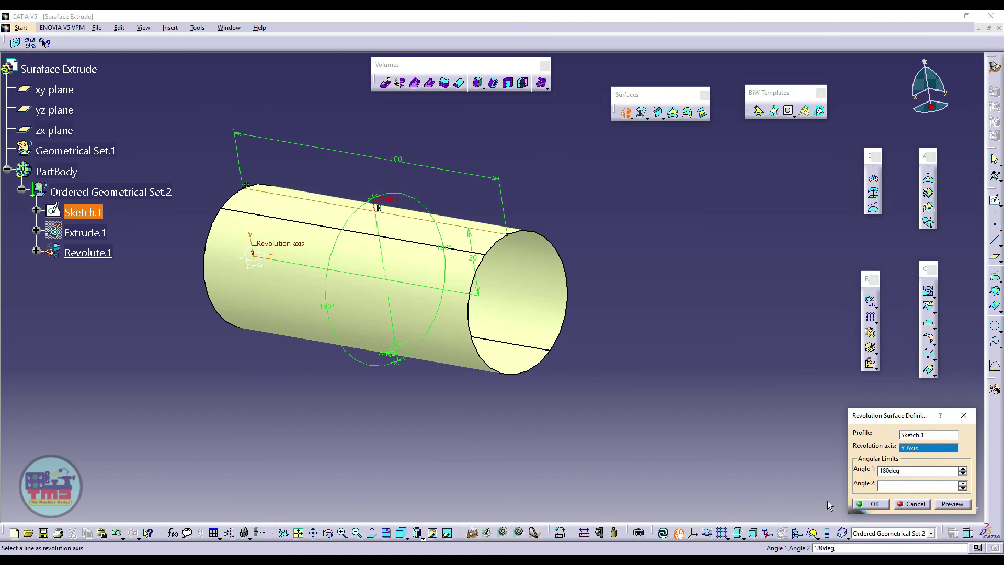
{"action": "double_click", "coordinate": [912, 470]}
{"action": "type", "text": "360"}
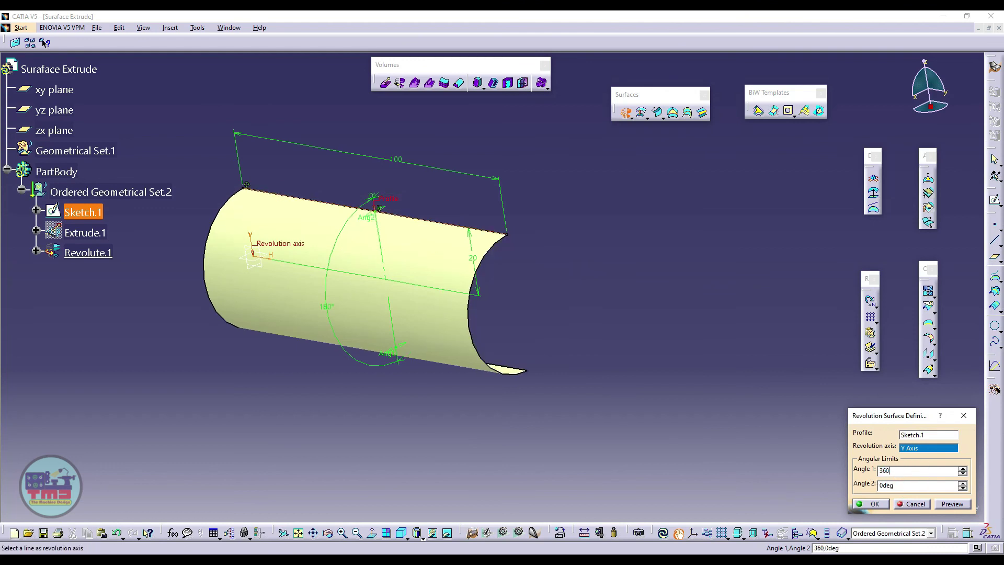
{"action": "key", "text": "Tab"}
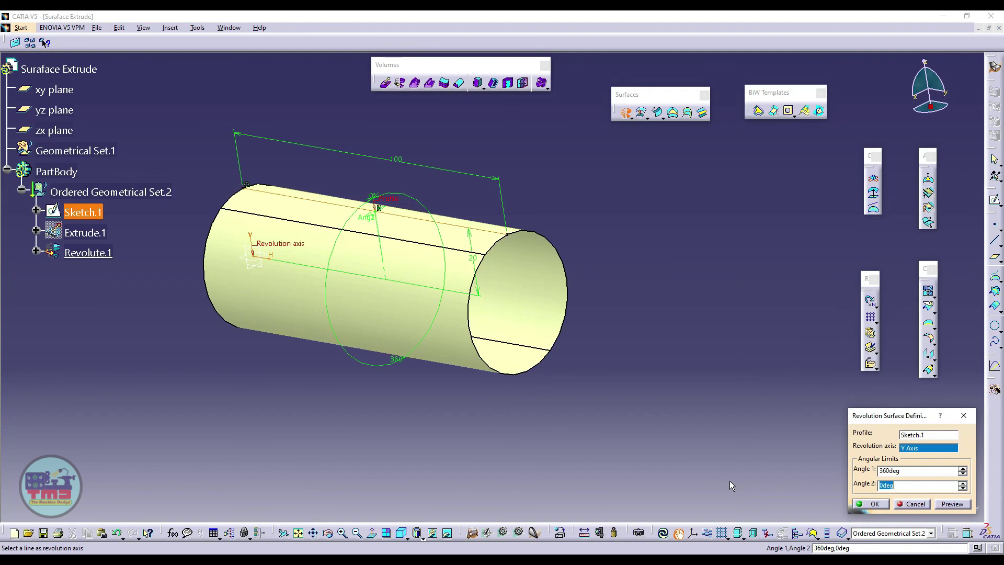
Confirm the revolution to create Revolute.1 and turn the cylinder to lie horizontally.
{"action": "left_click", "coordinate": [872, 503]}
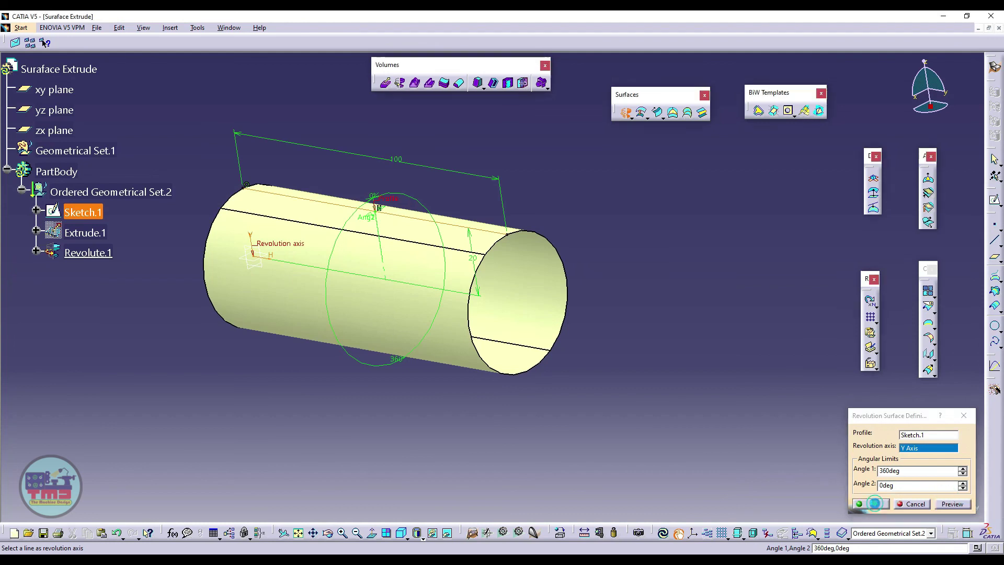
{"action": "middle_click_drag", "start_coordinate": [435, 364], "coordinate": [509, 329]}
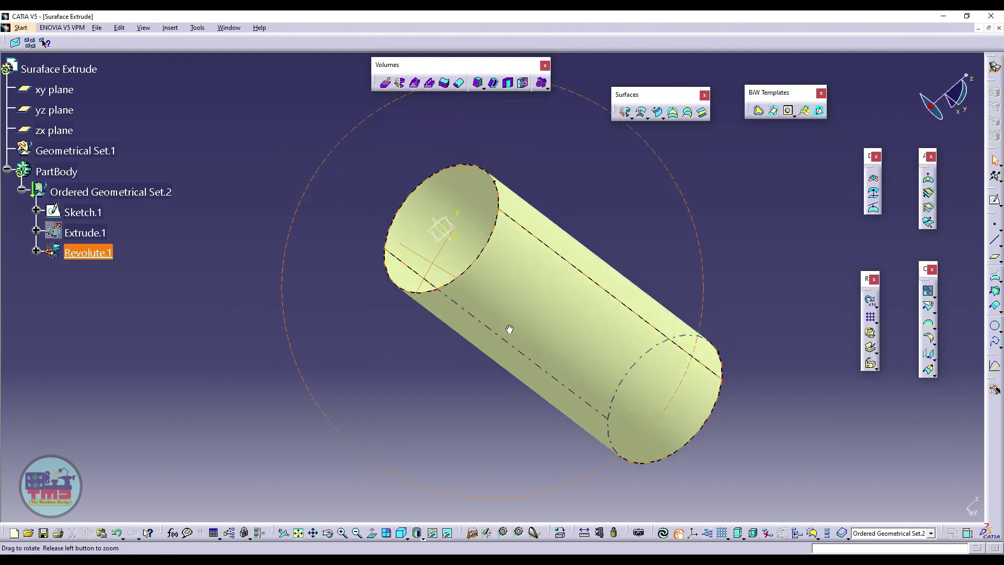
{"action": "middle_click_drag", "start_coordinate": [593, 170], "coordinate": [506, 383]}
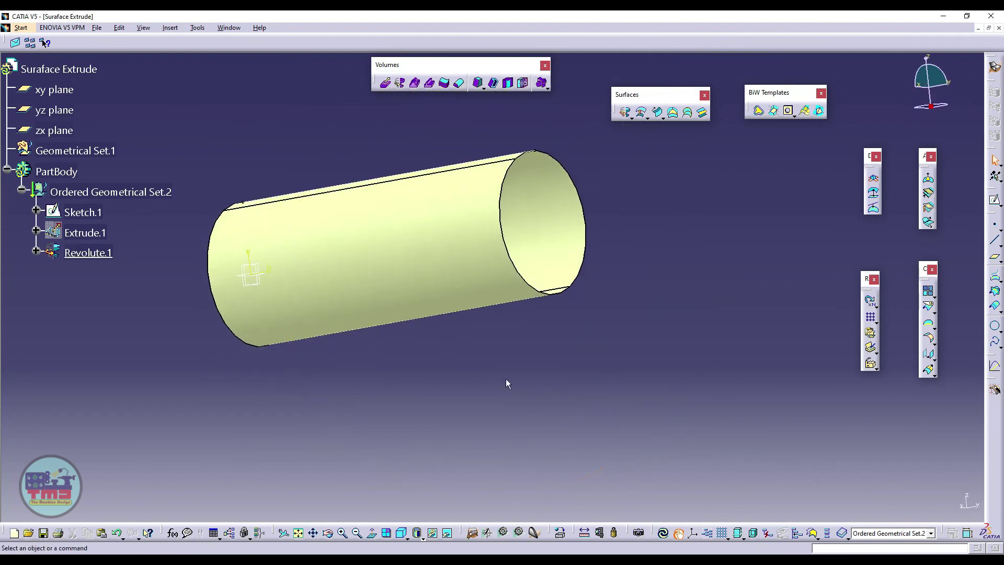
{"action": "left_click", "coordinate": [363, 257]}
{"action": "middle_click_drag", "start_coordinate": [363, 258], "coordinate": [464, 316]}
{"action": "left_click", "coordinate": [142, 308]}
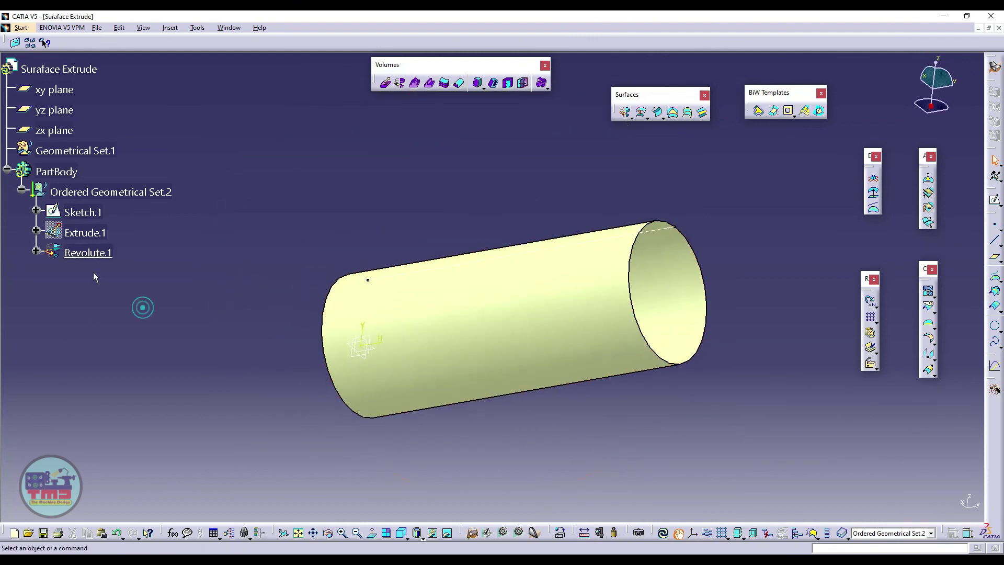
Unhide Extrude.1 and zoom out to view both surfaces together.
{"action": "left_click", "coordinate": [85, 232]}
{"action": "right_click", "coordinate": [85, 233]}
{"action": "left_click", "coordinate": [152, 260]}
{"action": "left_click", "coordinate": [468, 274]}
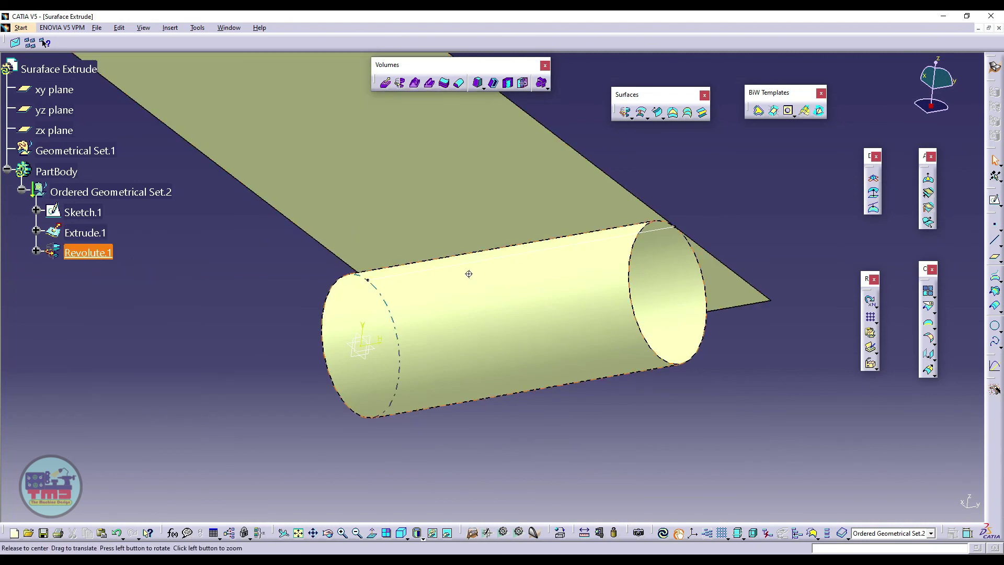
{"action": "middle_click_drag", "start_coordinate": [469, 274], "coordinate": [694, 224]}
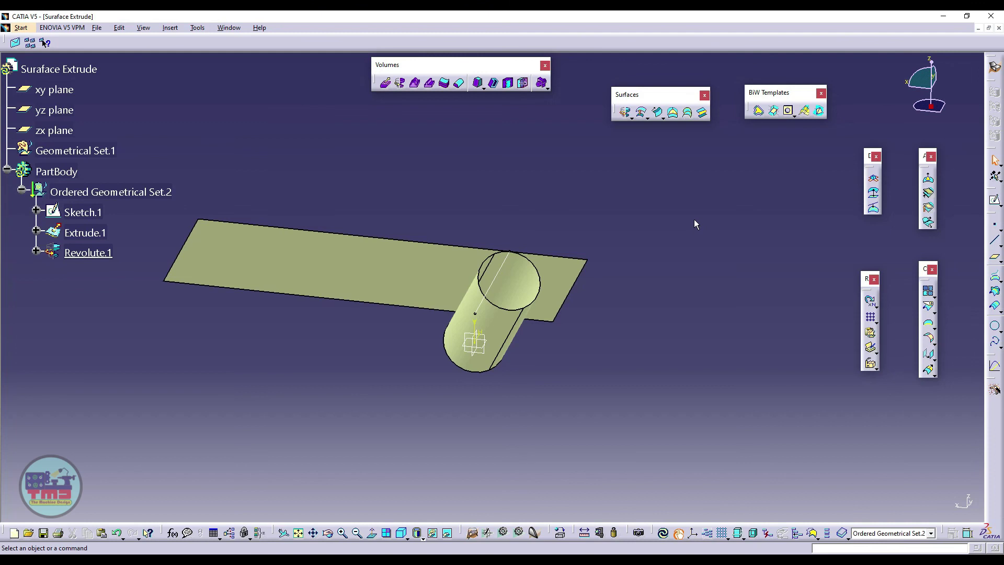
{"action": "left_click", "coordinate": [630, 116]}
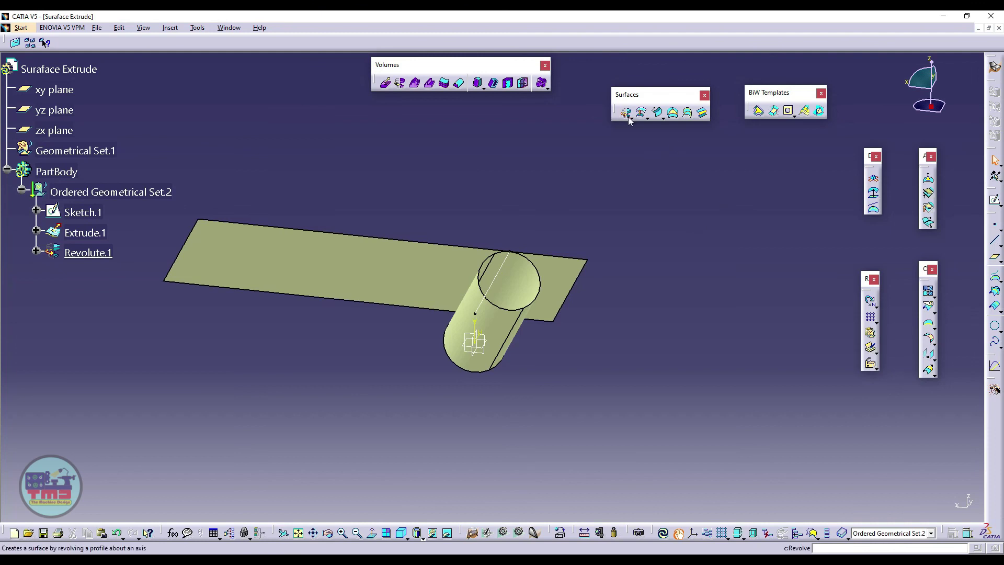